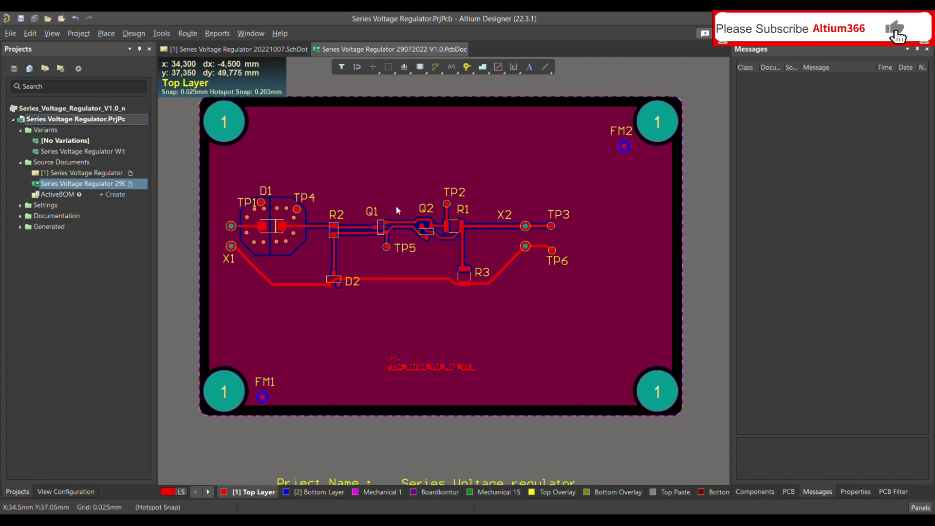
Step: Zoom around the board to inspect the properties of diode D2 and resistor R3
scroll(333, 280, "up", 8, "ctrl")
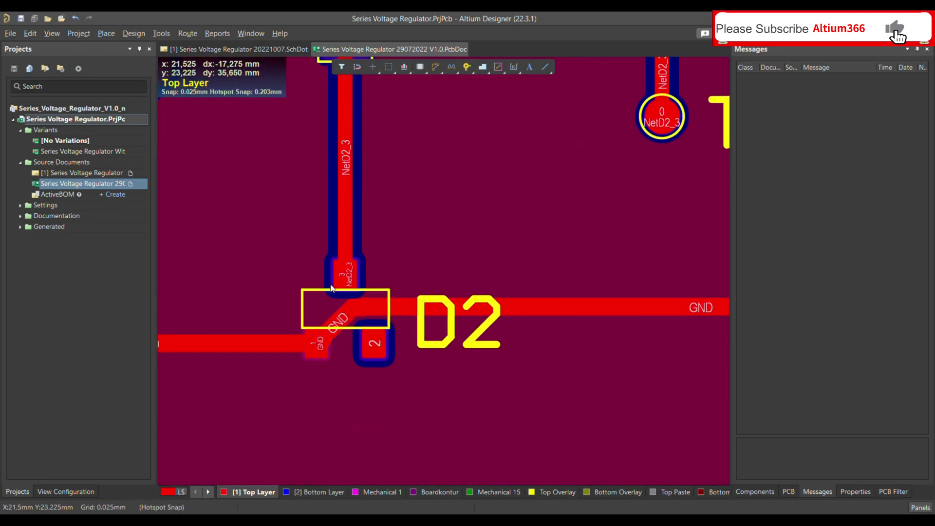
scroll(323, 330, "down", 7, "ctrl")
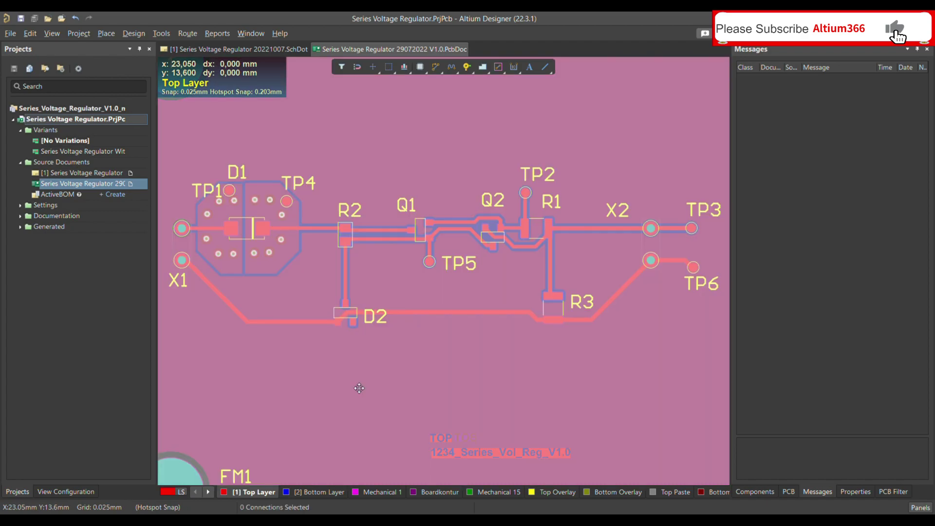
scroll(335, 336, "down", 4, "ctrl")
scroll(351, 340, "up", 5, "ctrl")
scroll(355, 344, "up", 3, "ctrl")
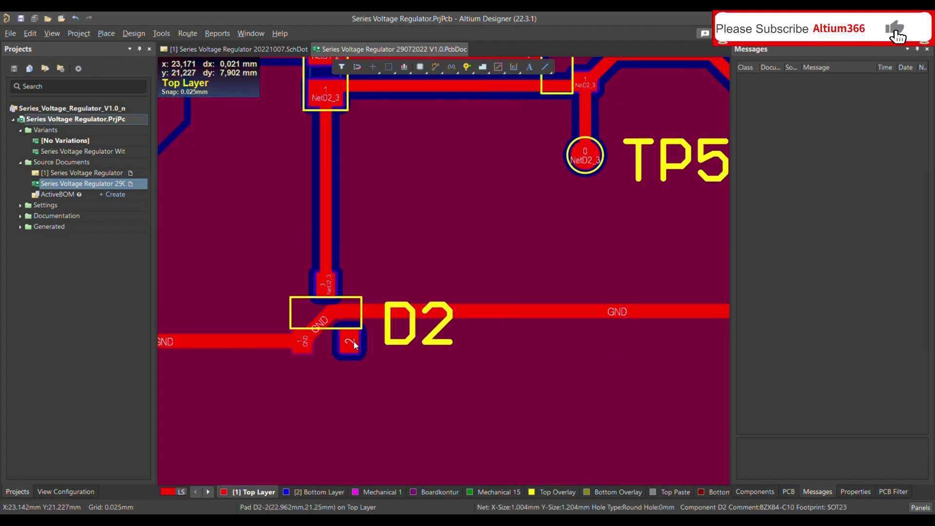
double_click(314, 304)
scroll(317, 299, "down", 3, "ctrl")
scroll(559, 308, "up", 3, "ctrl")
scroll(543, 265, "up", 3, "ctrl")
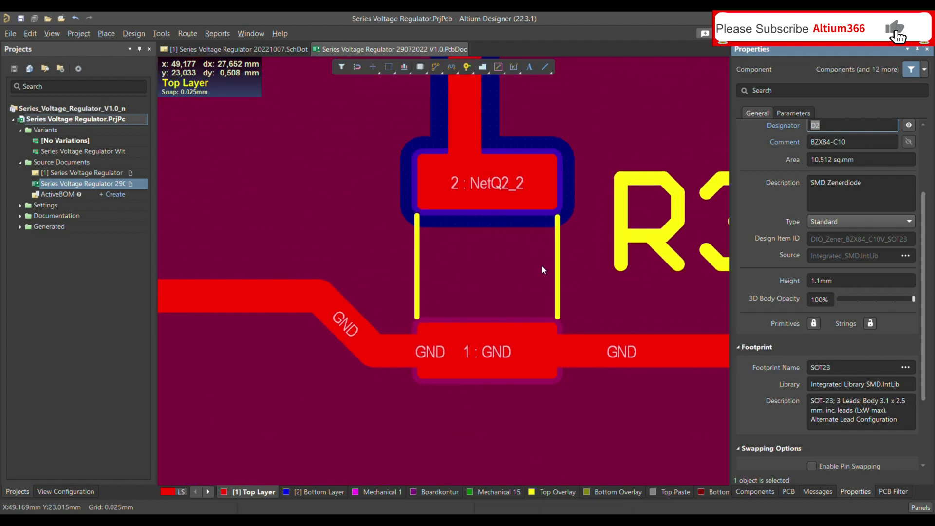
left_click(489, 273)
scroll(489, 273, "down", 2, "ctrl")
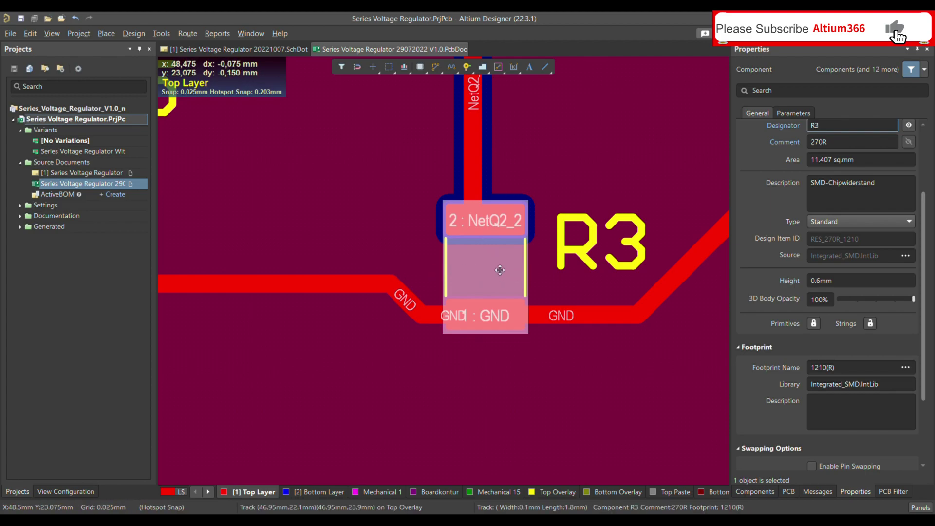
Step: Check resistor R1's properties, then clear the selection on the board
scroll(509, 326, "down", 2, "ctrl")
scroll(515, 314, "down", 1, "ctrl")
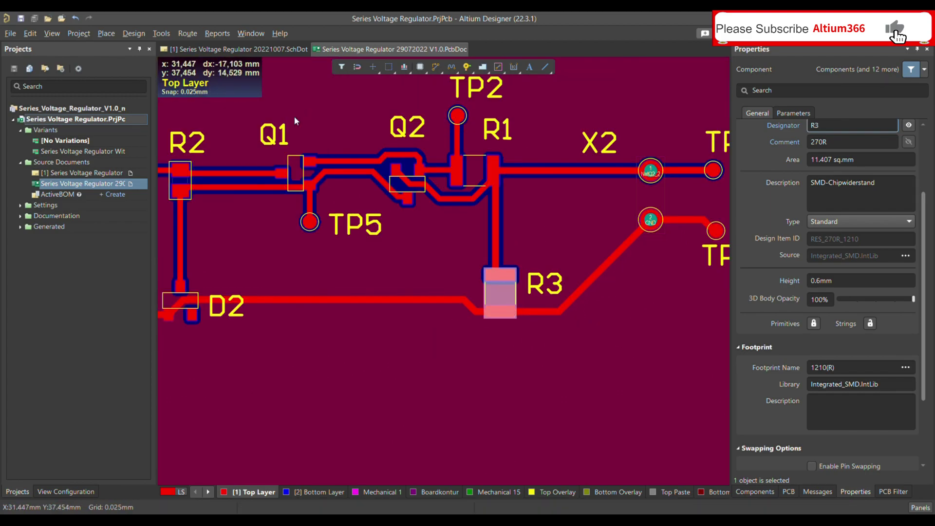
scroll(294, 146, "up", 3, "ctrl")
scroll(306, 210, "up", 1, "ctrl")
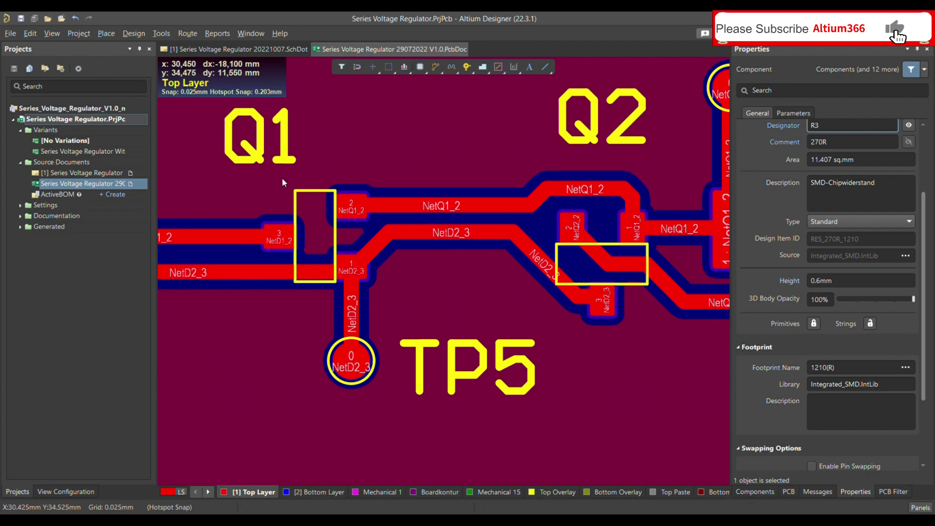
scroll(341, 226, "down", 1, "ctrl")
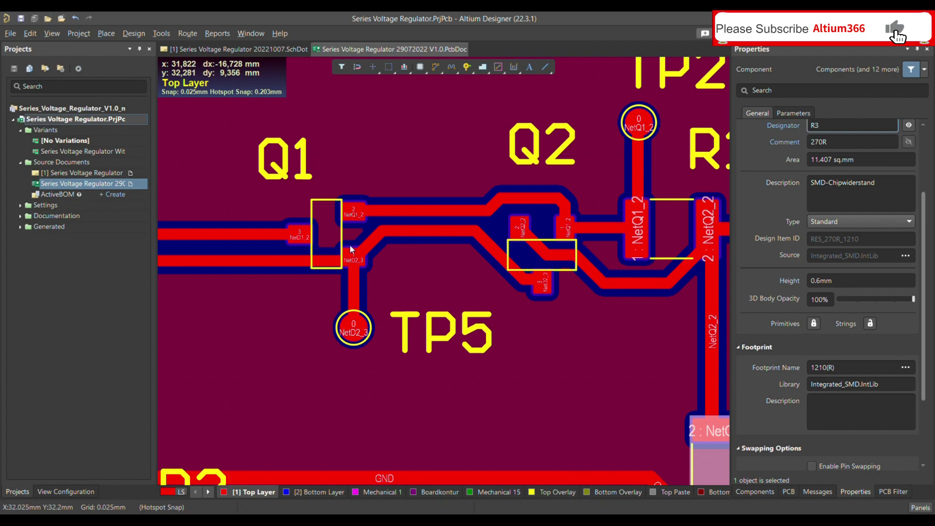
scroll(392, 252, "down", 1, "ctrl")
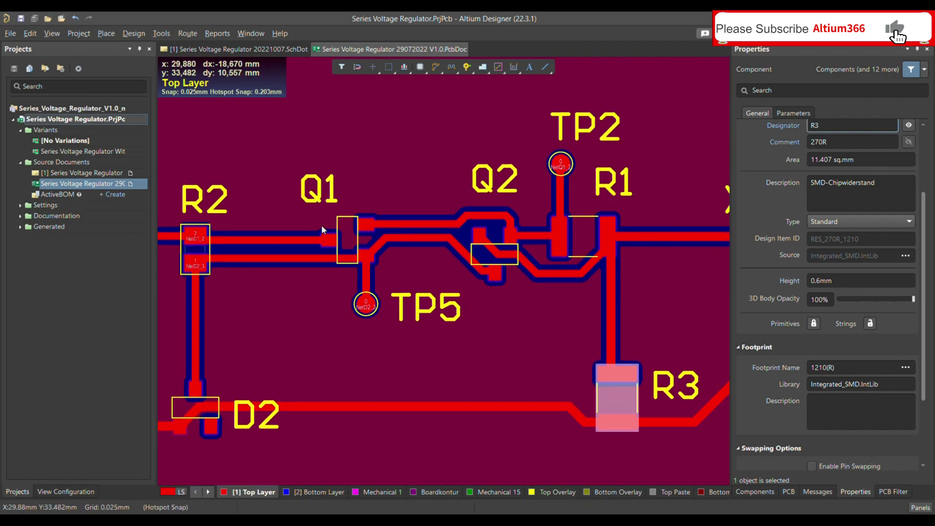
scroll(368, 232, "down", 1, "ctrl")
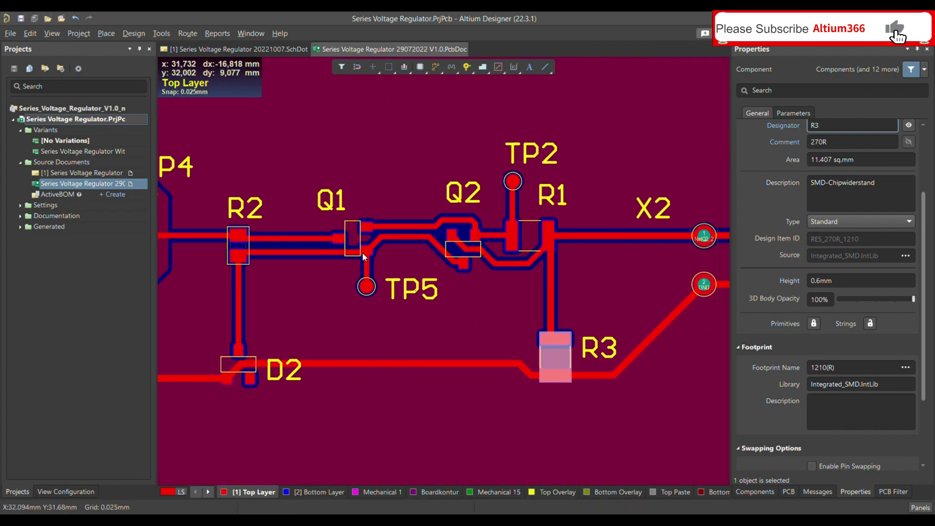
scroll(548, 231, "up", 3, "ctrl")
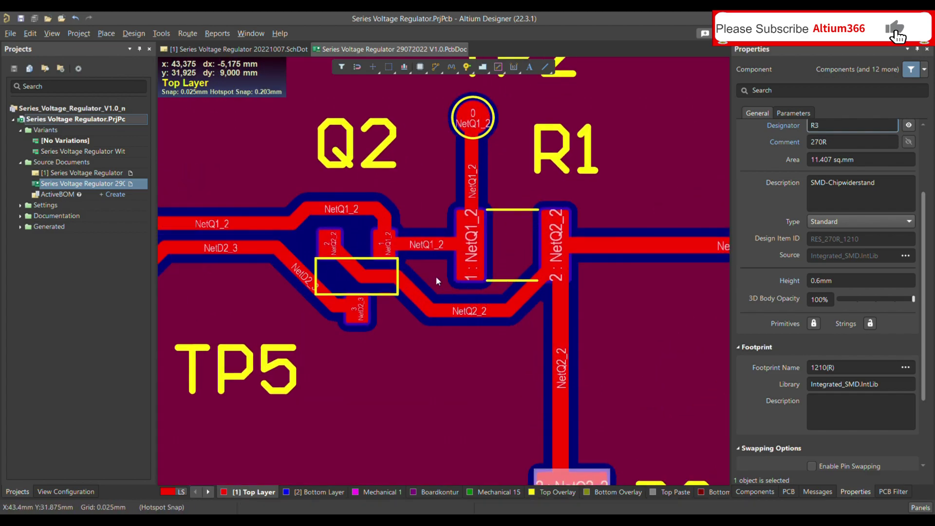
left_click(512, 241)
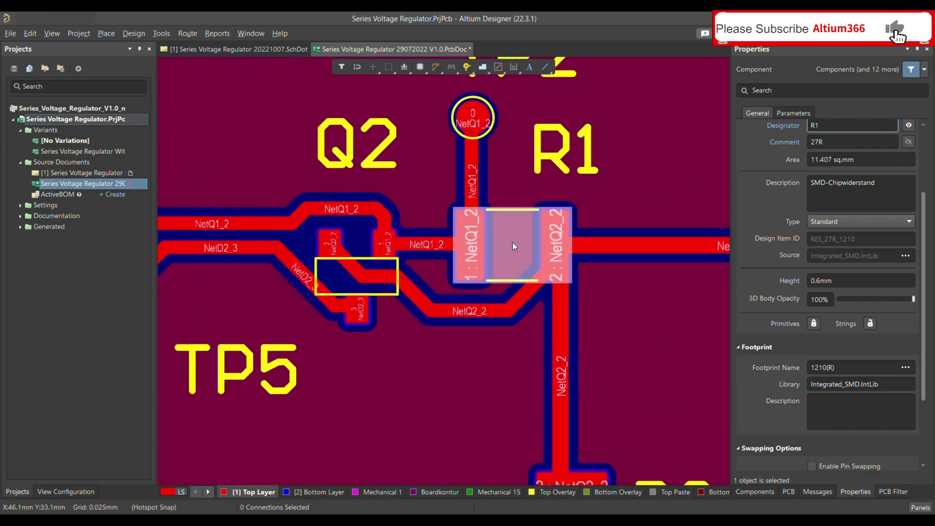
key("shift+h")
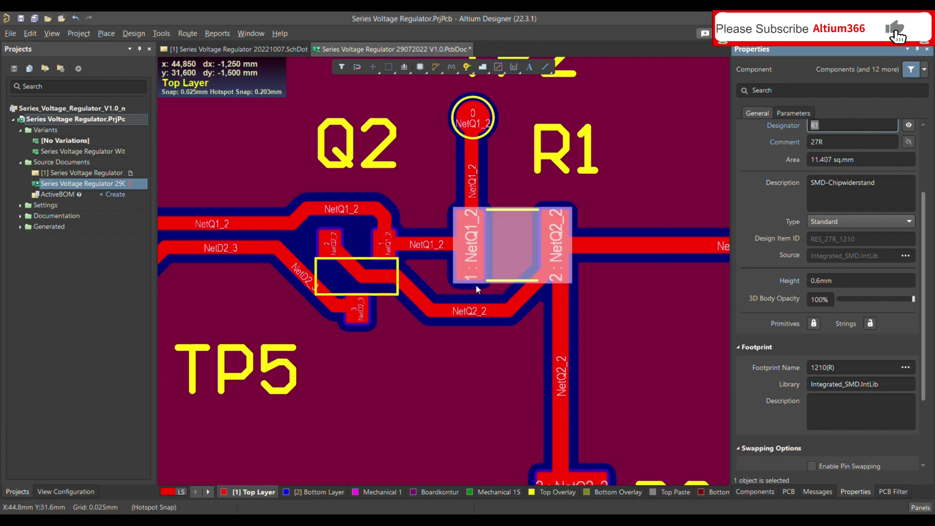
left_click(521, 252)
Step: Fit the whole Series Voltage Regulator board in view and bring up the Design menu
scroll(500, 263, "down", 2, "ctrl")
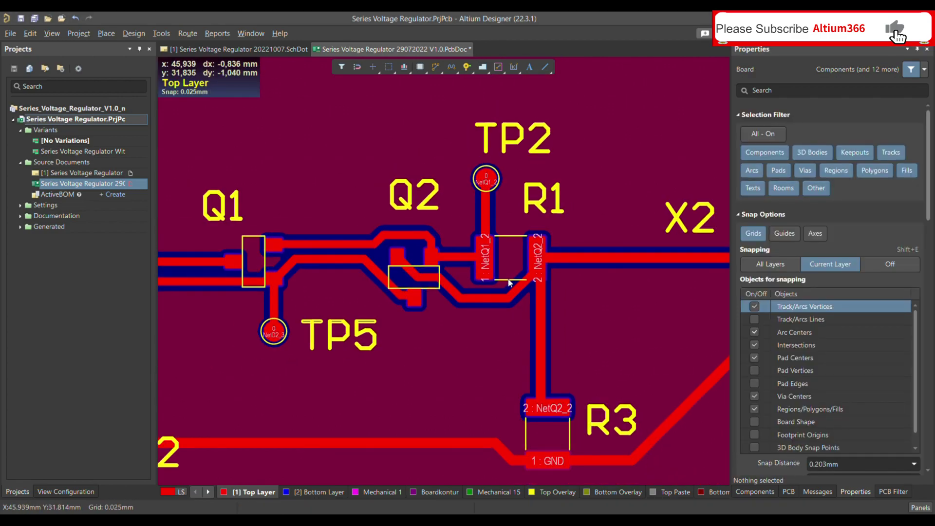
key("ctrl+Page_Down")
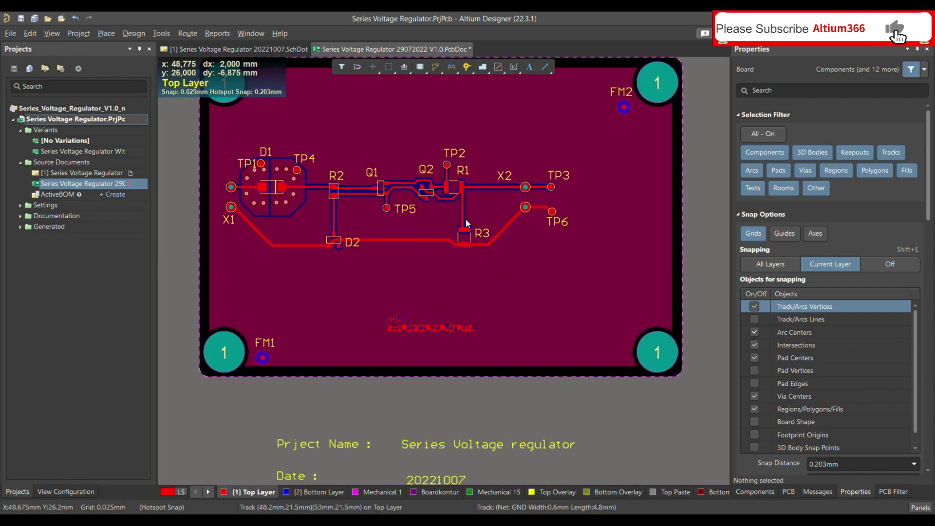
key("v")
key("f")
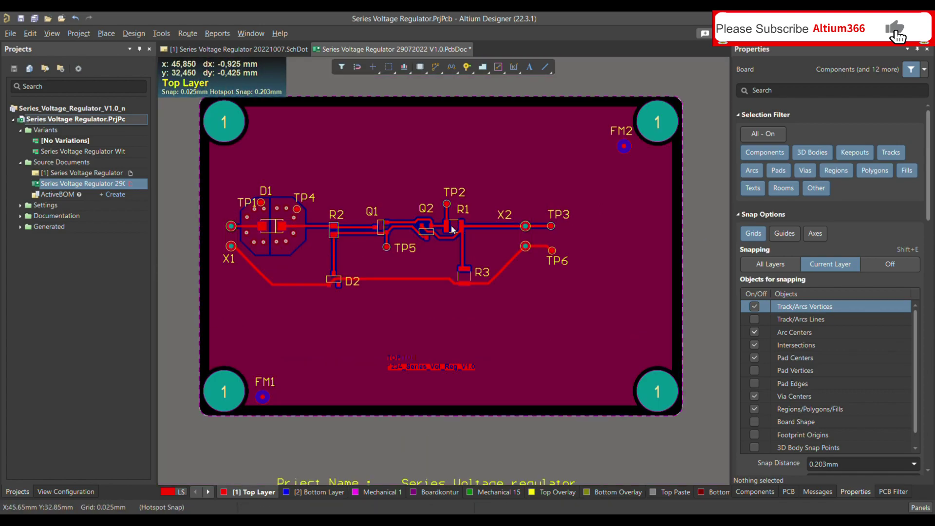
scroll(427, 212, "up", 1, "ctrl")
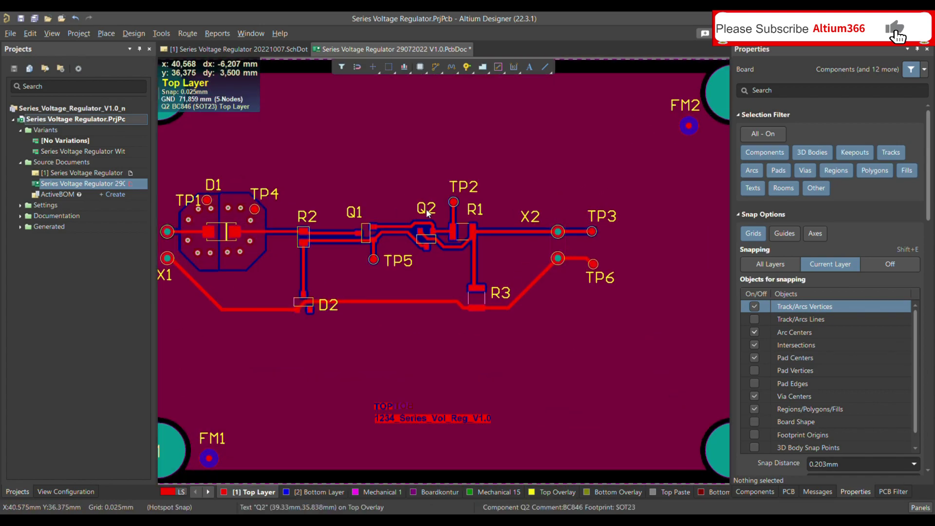
scroll(461, 215, "down", 3, "ctrl")
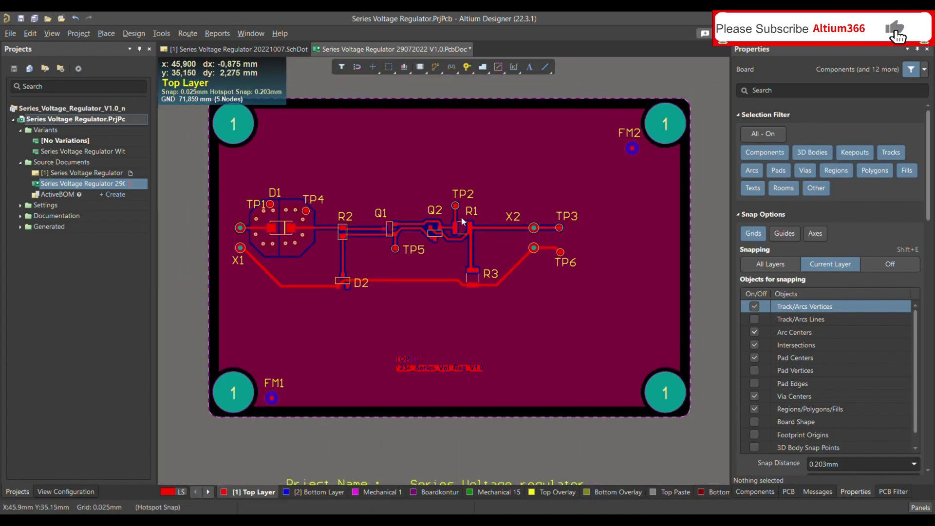
scroll(462, 219, "up", 3, "ctrl")
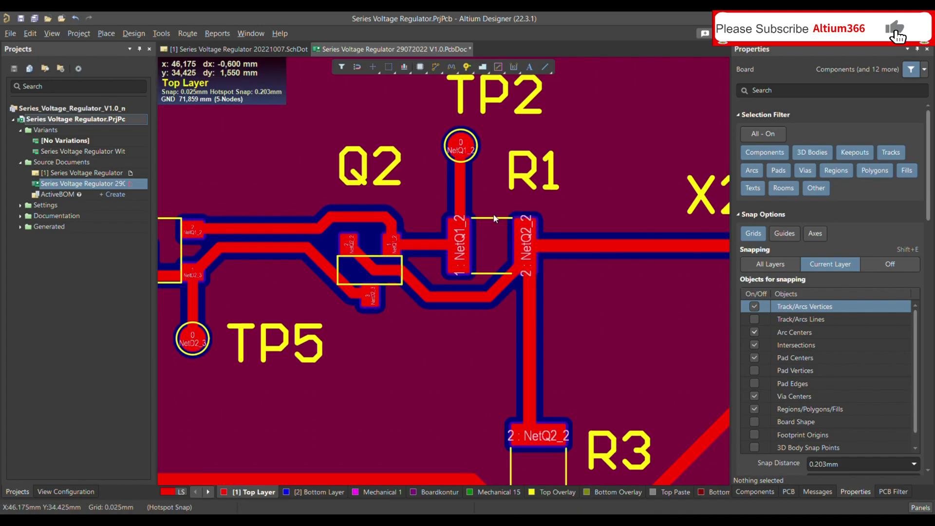
key("ctrl+Page_Down")
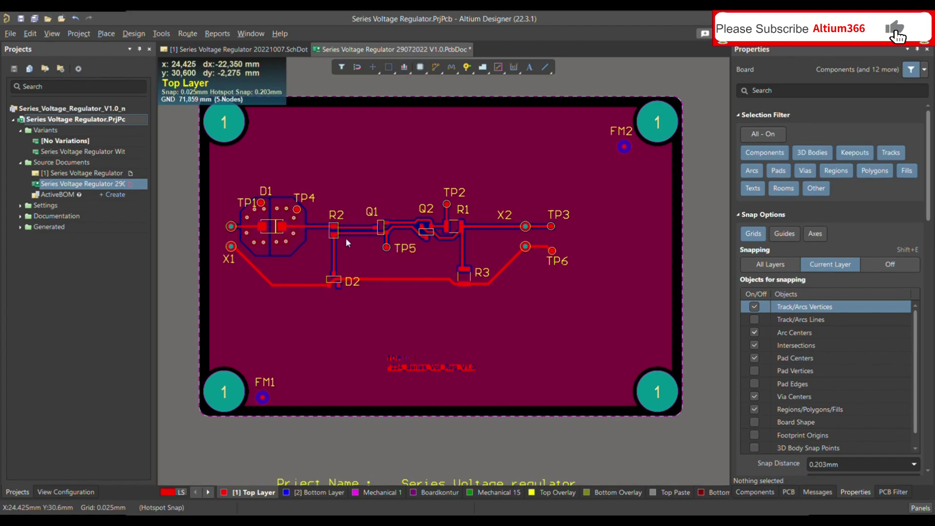
key("d")
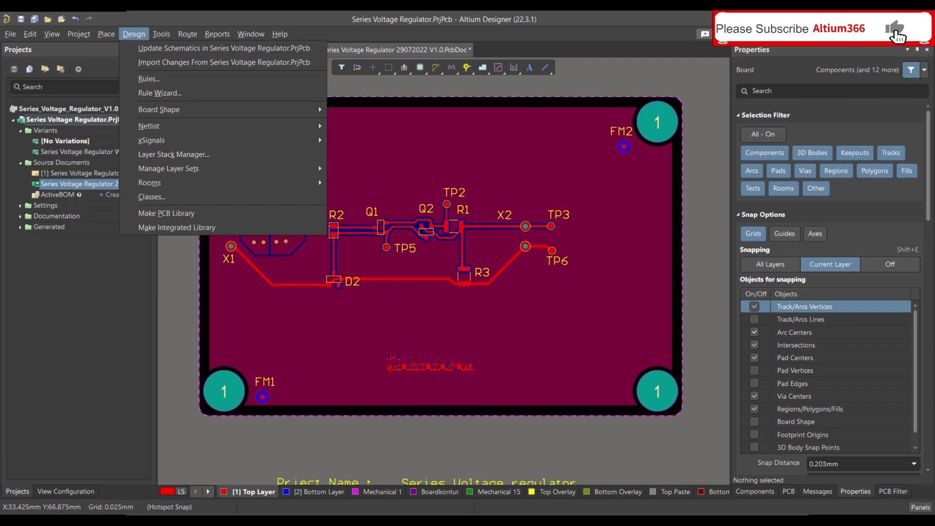
Step: Add a new component class under Component Classes named 'Polygon clear under SMD PAD'
key("c")
left_click(238, 99)
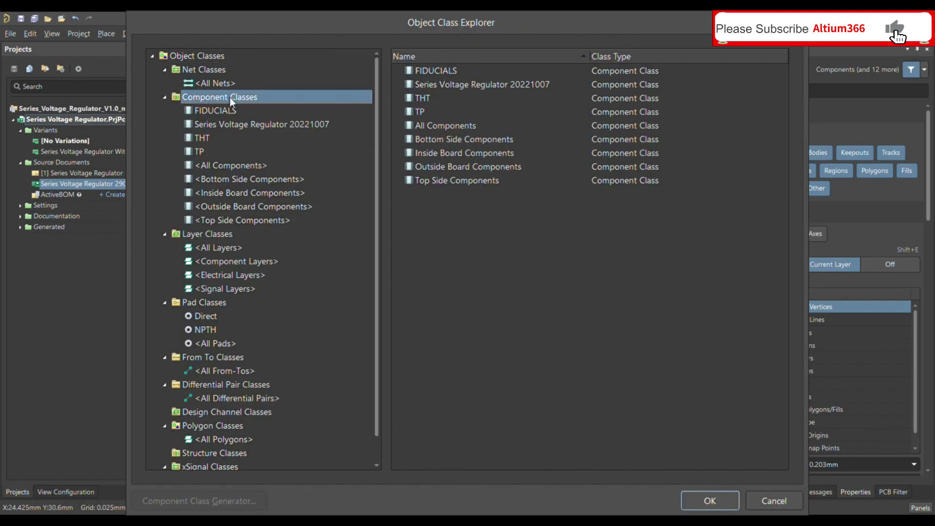
right_click(242, 101)
left_click(242, 100)
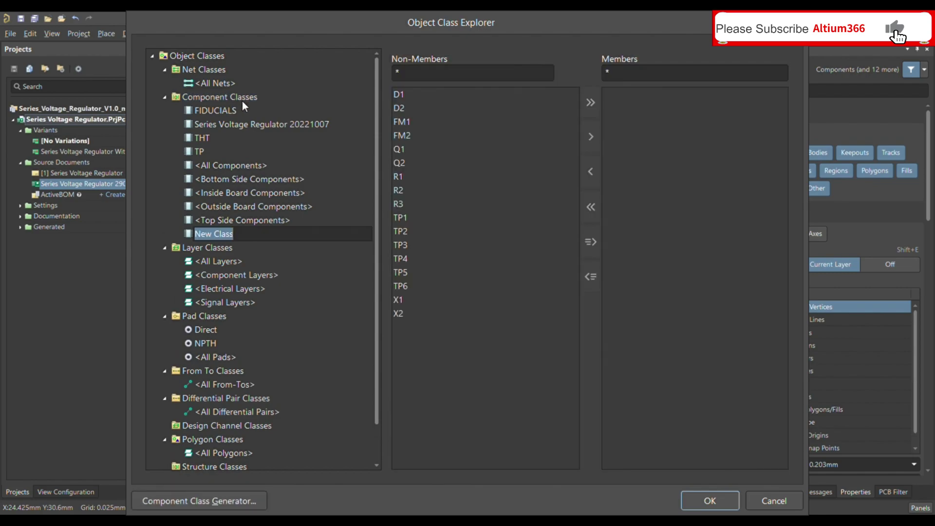
left_click(248, 240)
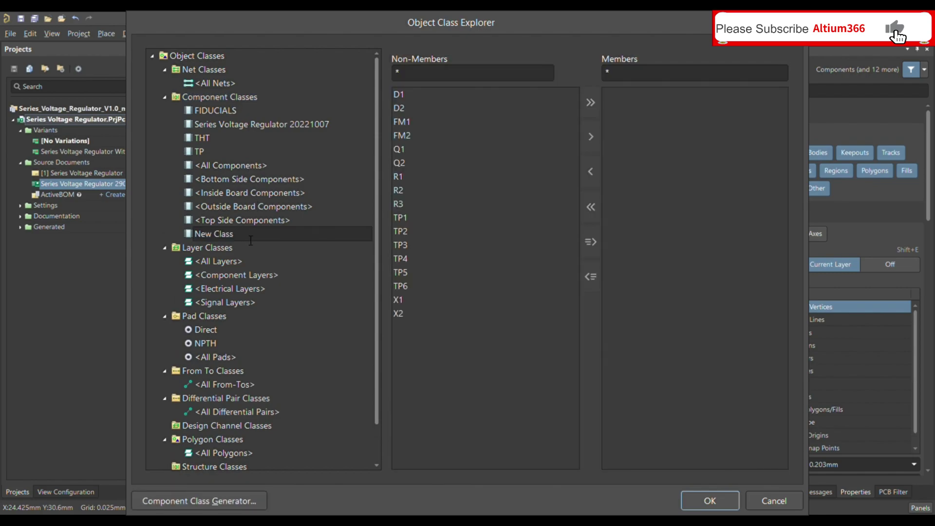
key("ctrl+a")
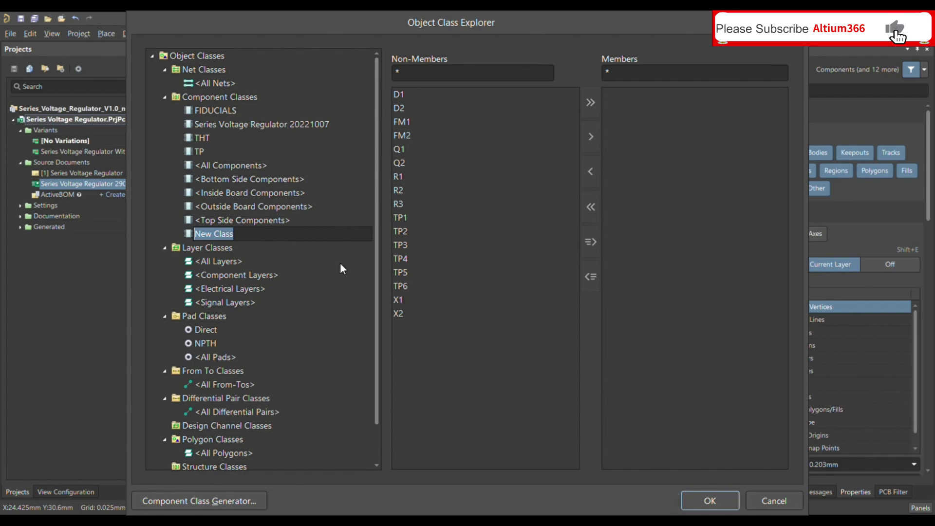
type("Po")
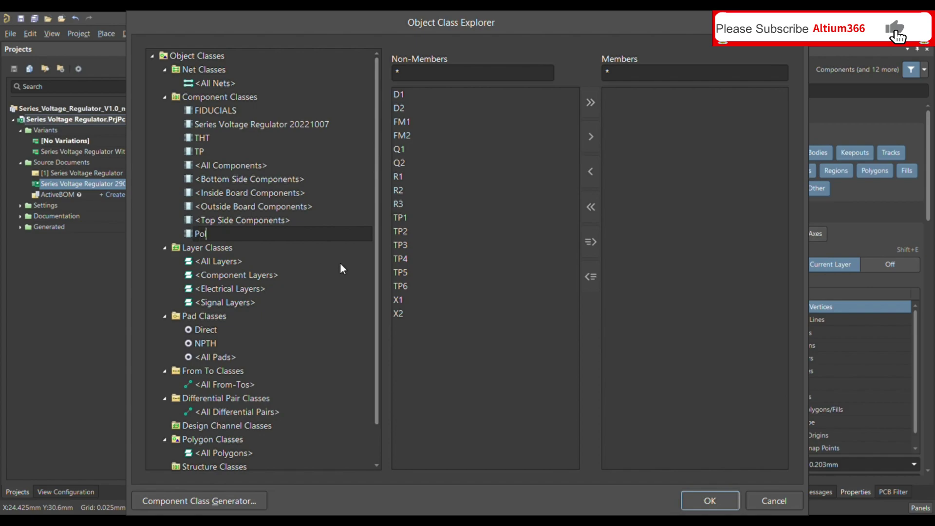
type("lygon clear under SMD PADS")
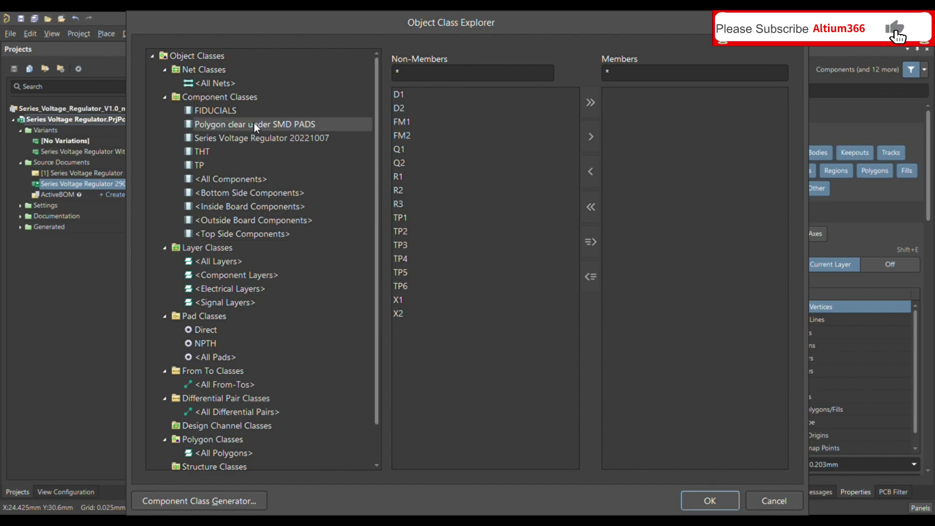
Step: Pick D1, D2, Q1, Q2 and R1–R3 among the non-member components
left_click(403, 92)
left_click(419, 109, "shift")
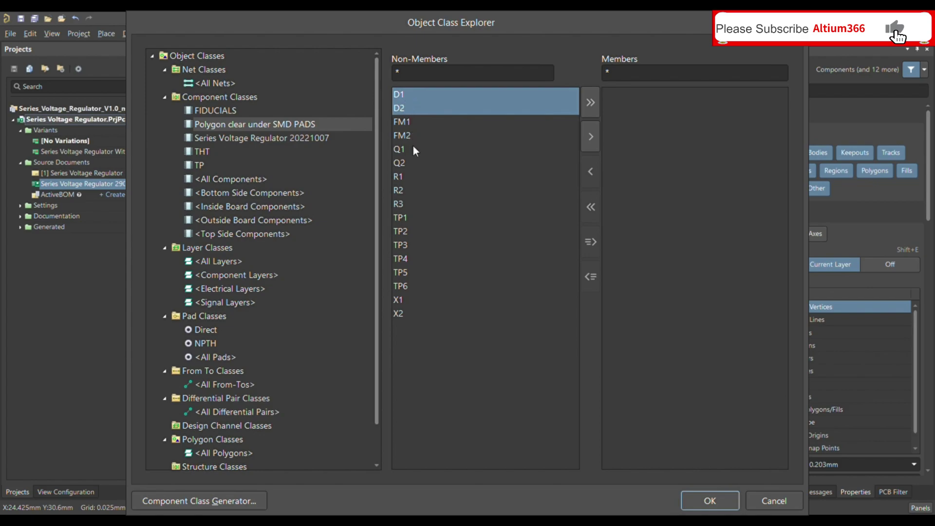
left_click(413, 148, "shift")
left_click(413, 100)
left_click(413, 105, "ctrl")
left_click(413, 149, "ctrl")
left_click(414, 163, "ctrl")
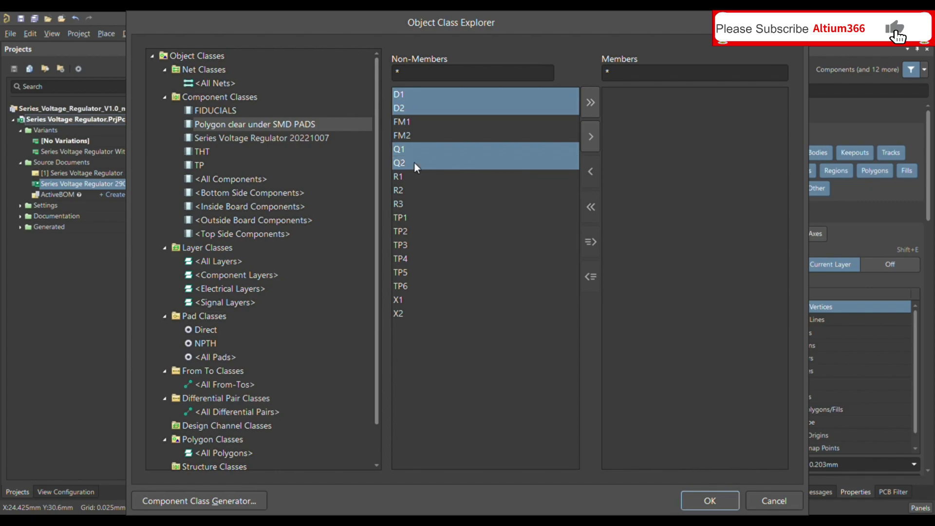
left_click(415, 176, "ctrl")
left_click(412, 190, "ctrl")
left_click(412, 204, "ctrl")
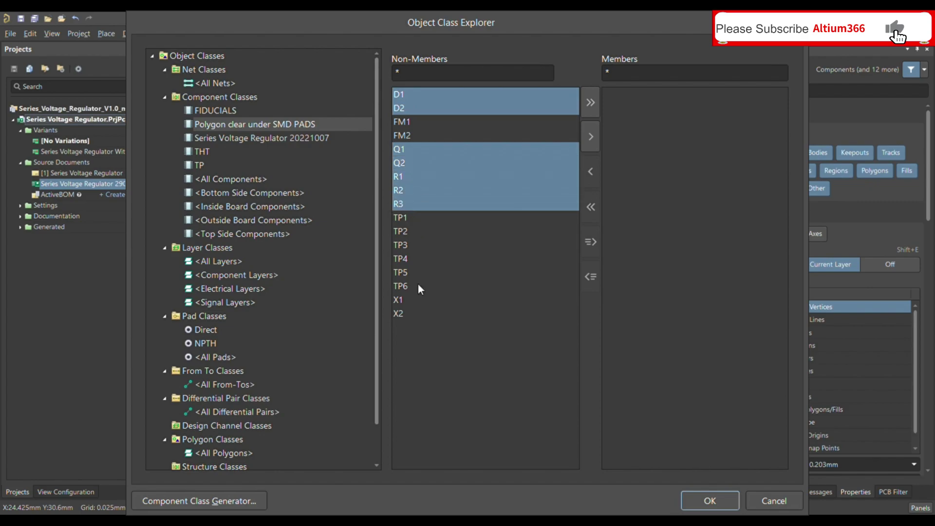
Step: Add TP1–TP6 to the picks, move them all into the class, and confirm
left_click(417, 285, "ctrl")
left_click(400, 218, "ctrl")
left_click(405, 232, "ctrl")
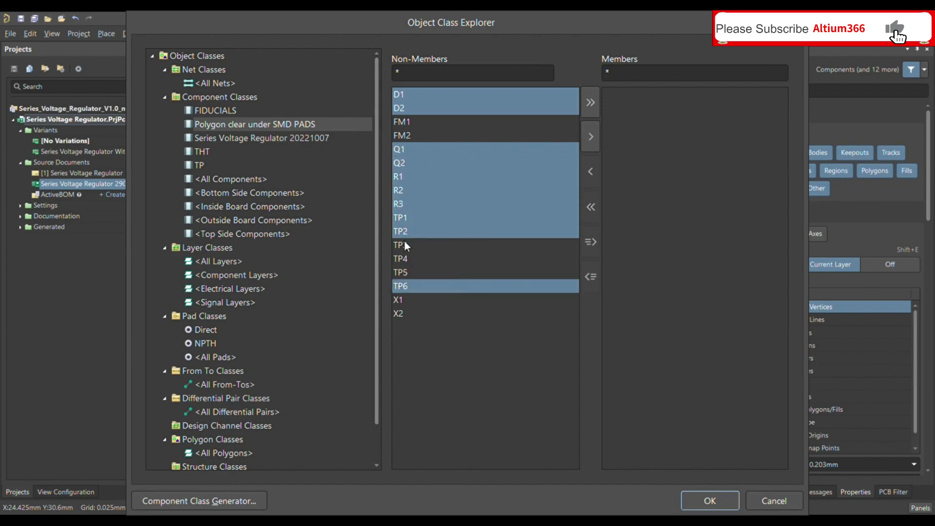
left_click(404, 244, "ctrl")
left_click(404, 257, "ctrl")
left_click(405, 271, "ctrl")
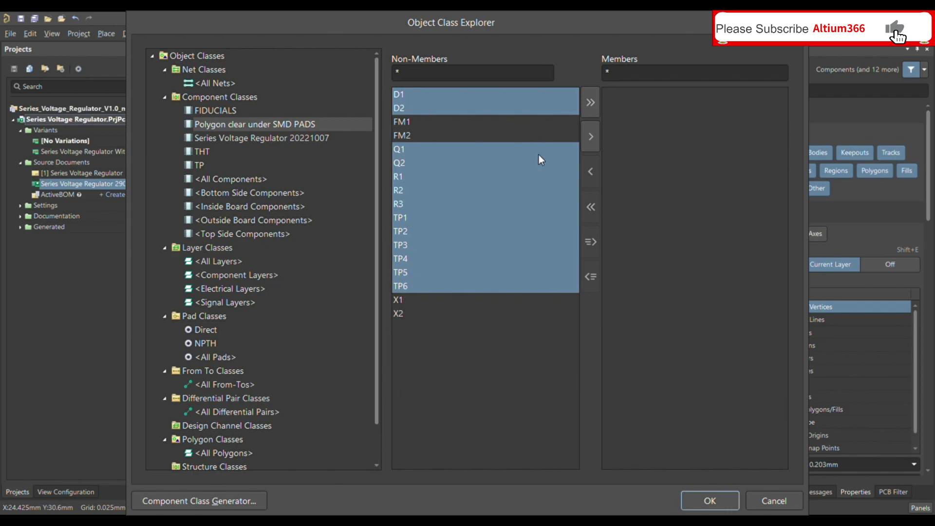
left_click(598, 139)
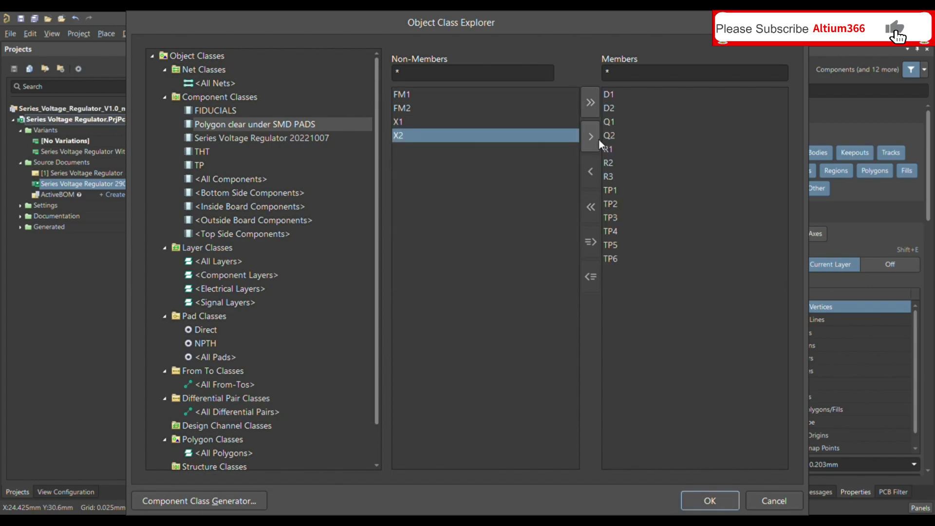
left_click(708, 501)
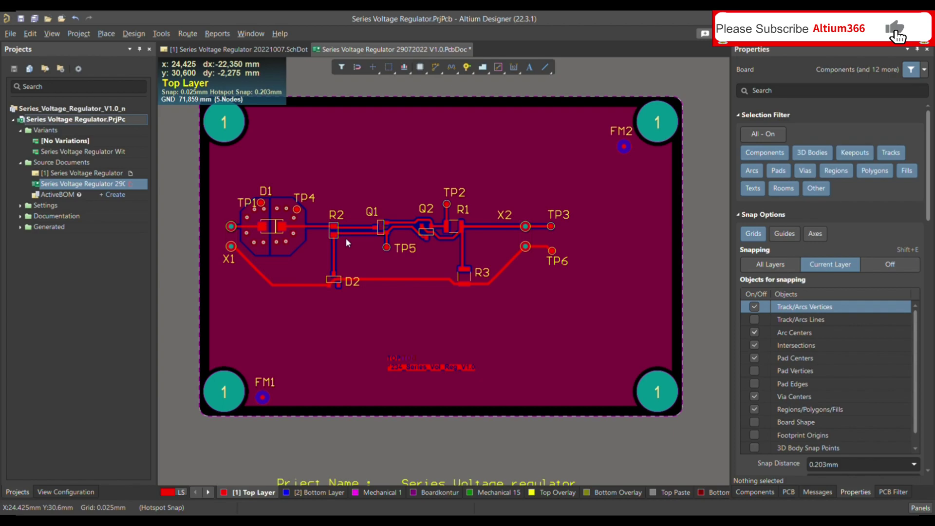
Step: Open the PCB Rules editor on the new Clearance_1 rule under Clearance
key("d")
key("r")
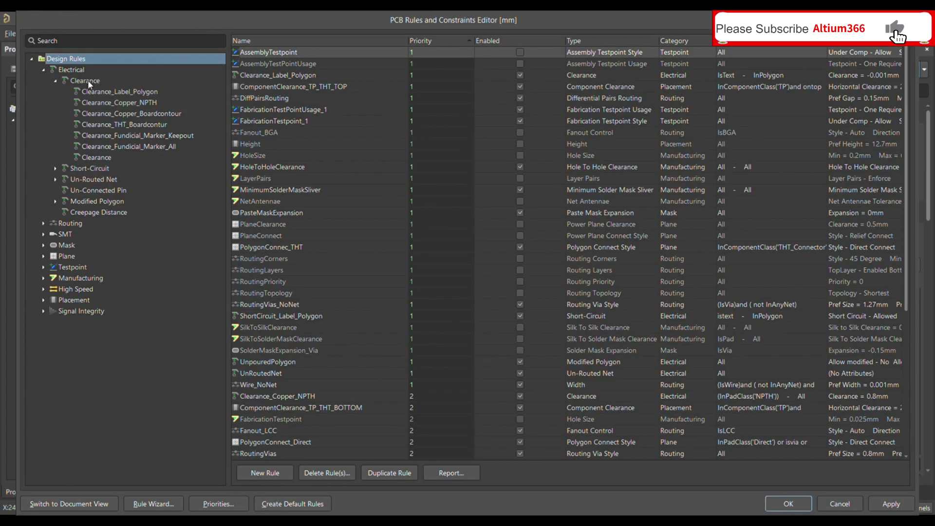
left_click(82, 80)
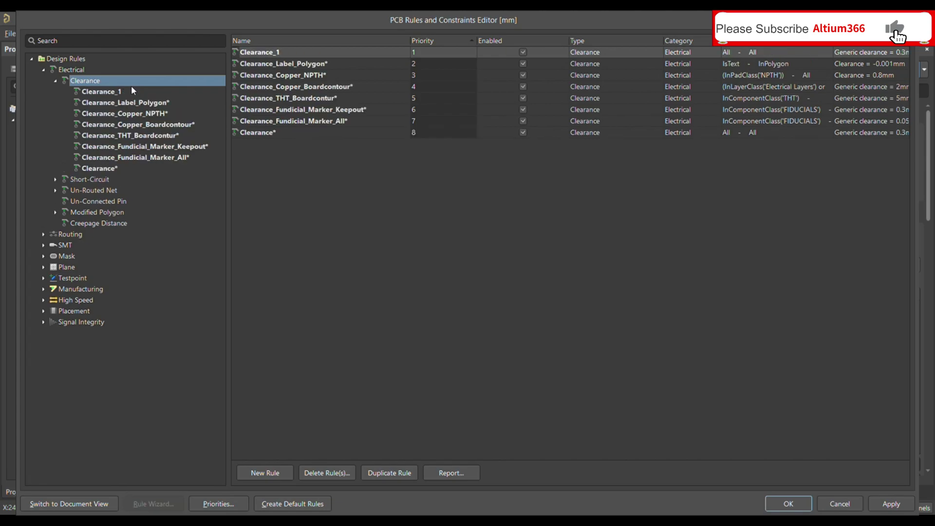
left_click(130, 91)
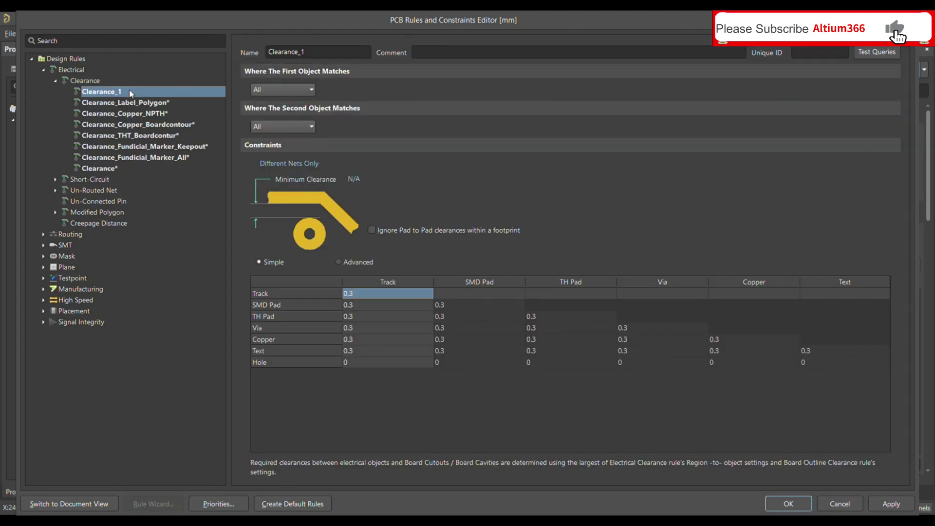
Step: Rename the rule to 'Clearance_Polygon clear under SMD Pads'
left_click(342, 53)
key("BackSpace")
type("pOLYGON u")
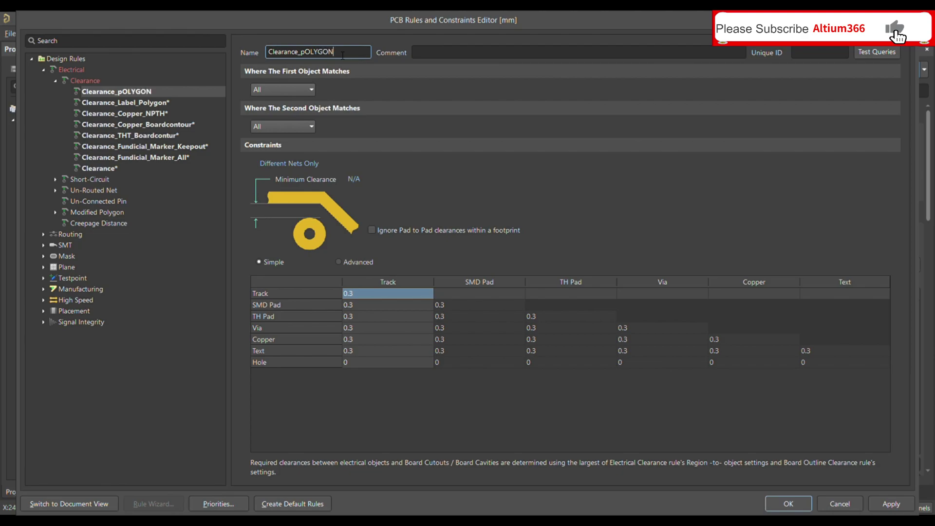
key("BackSpace")
key("BackSpace")
key("BackSpace")
key("BackSpace")
key("BackSpace")
key("BackSpace")
key("BackSpace")
key("BackSpace")
key("BackSpace")
type("pOL")
key("BackSpace")
key("BackSpace")
key("BackSpace")
type("Polygon clear under SMD")
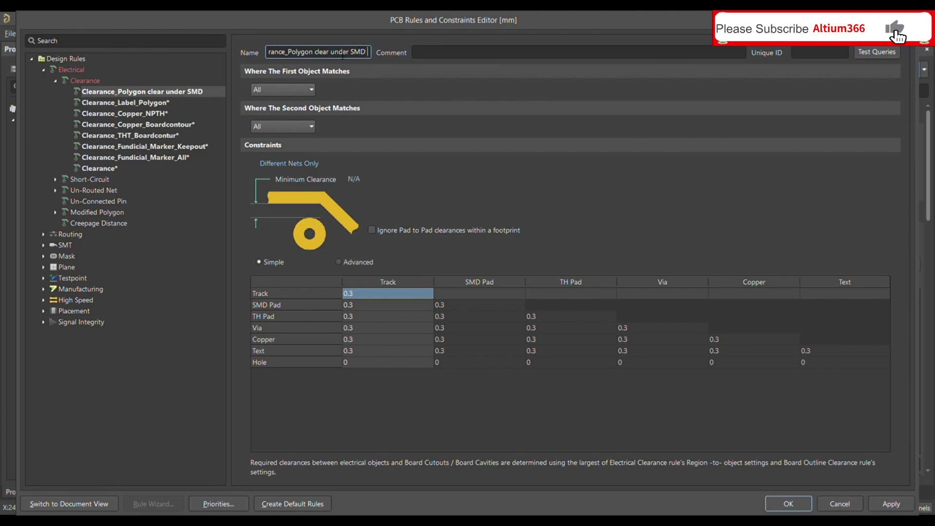
type(" PAD")
key("BackSpace")
key("BackSpace")
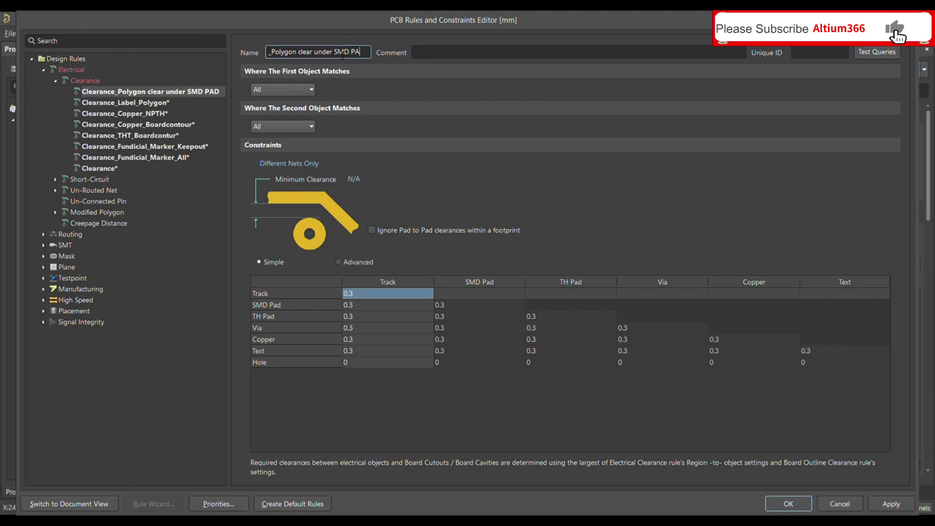
key("BackSpace")
type("Pasd")
key("BackSpace")
key("BackSpace")
type("ds")
left_click(308, 90)
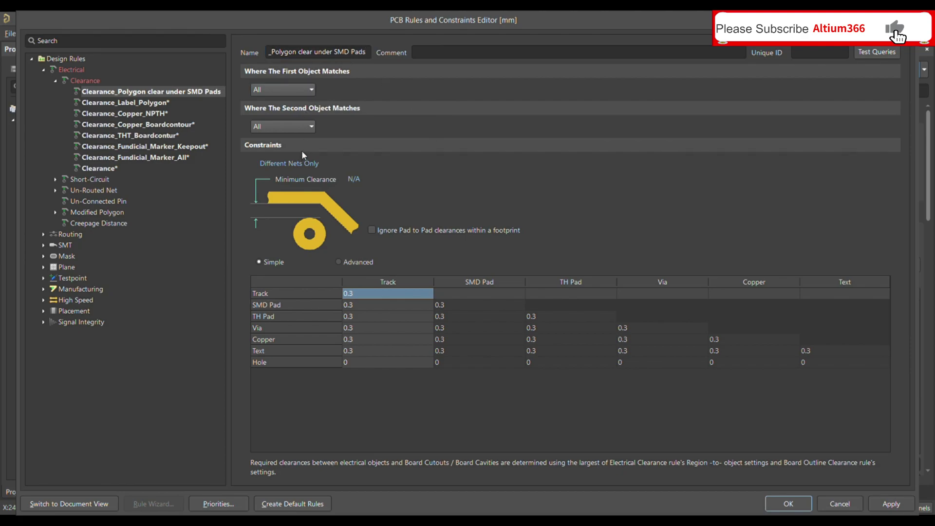
Step: Scope the rule's first object with the custom query InComponentClass('Polygon clear under SMD PADS')
key("c")
left_click(397, 101)
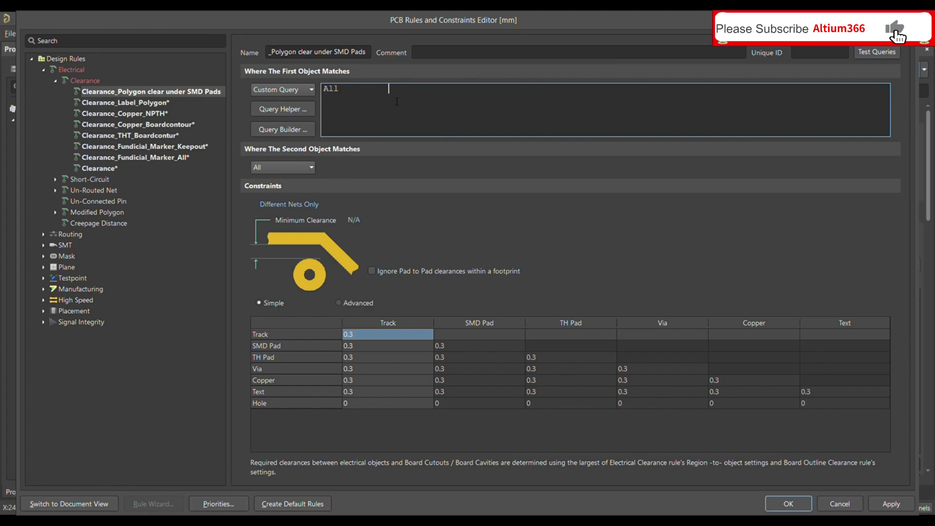
key("ctrl+a")
type("inc")
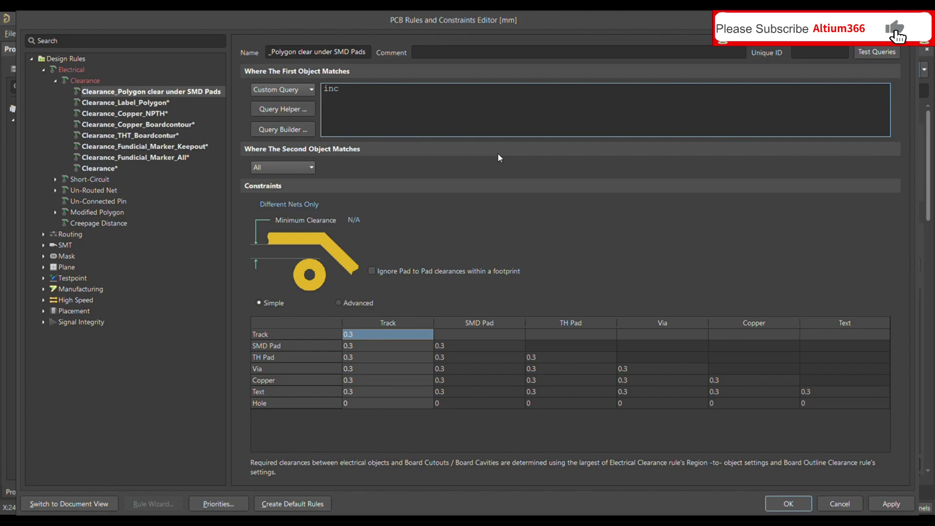
key("Return")
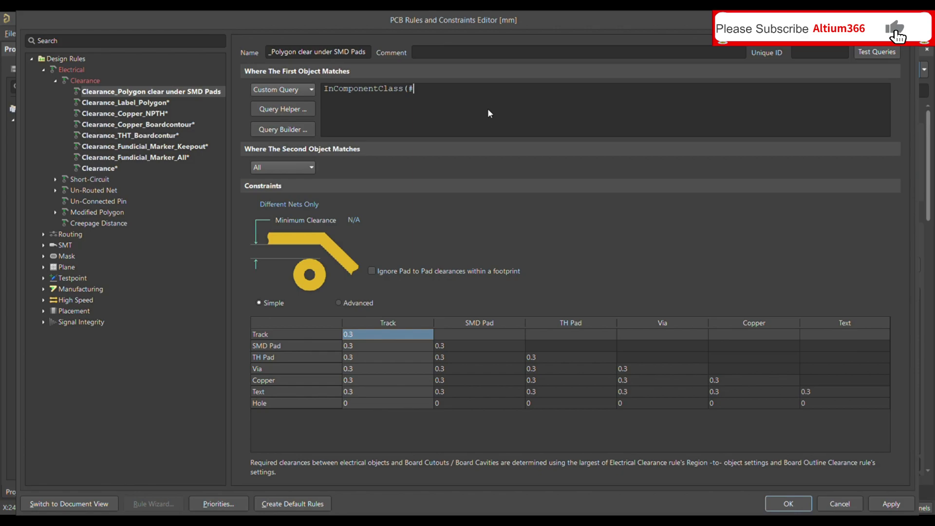
type("'")
type("Polygon clear under SMD PADS')")
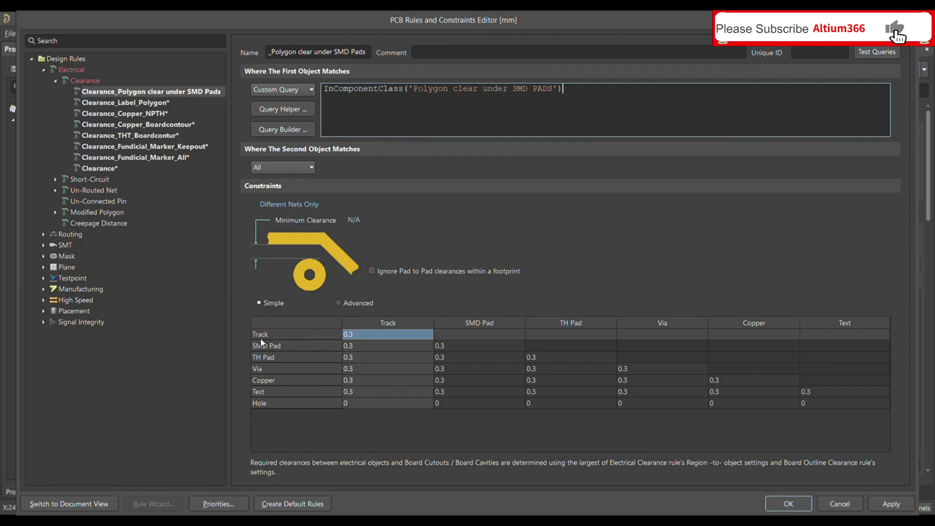
left_click(276, 380)
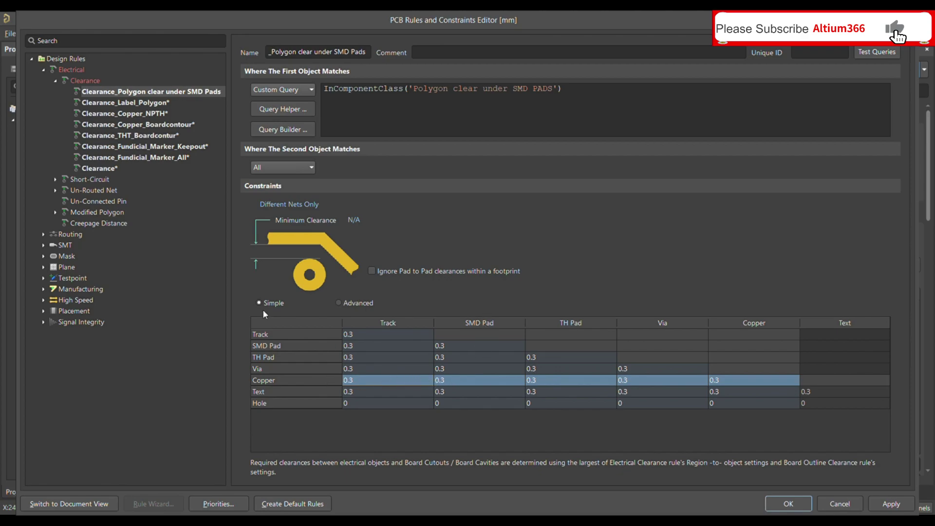
Step: Set the Copper-to-SMD Pad clearance to 0.8 mm and verify it in the advanced matrix
left_click(464, 380)
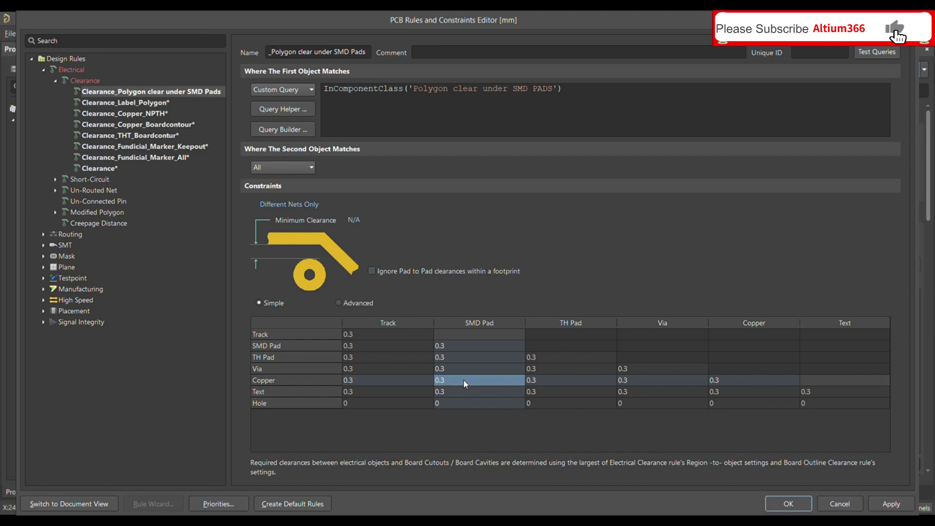
left_click(464, 380)
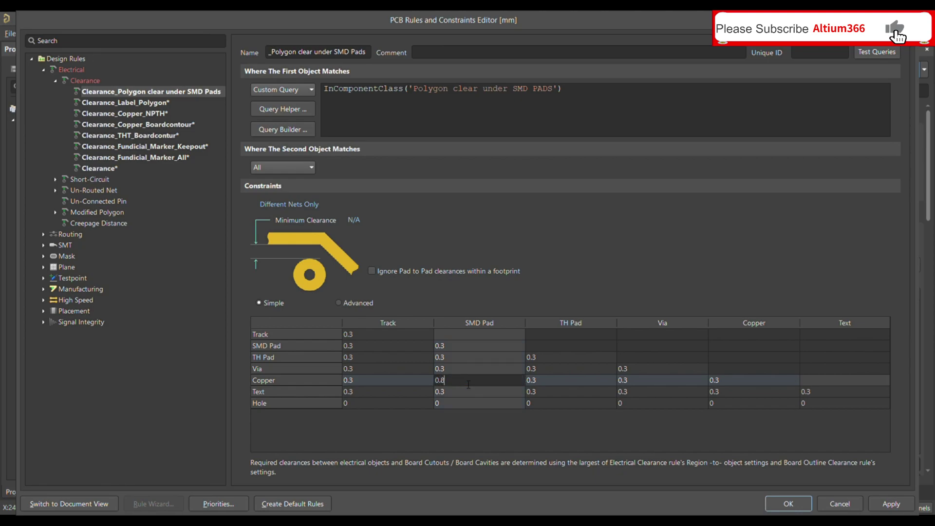
key("BackSpace")
key("BackSpace")
type(".8")
key("Return")
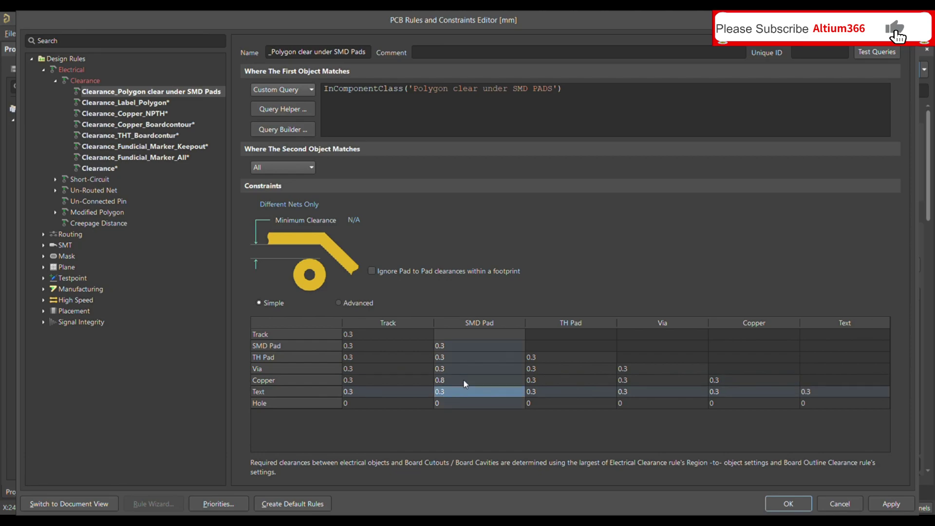
left_click(339, 302)
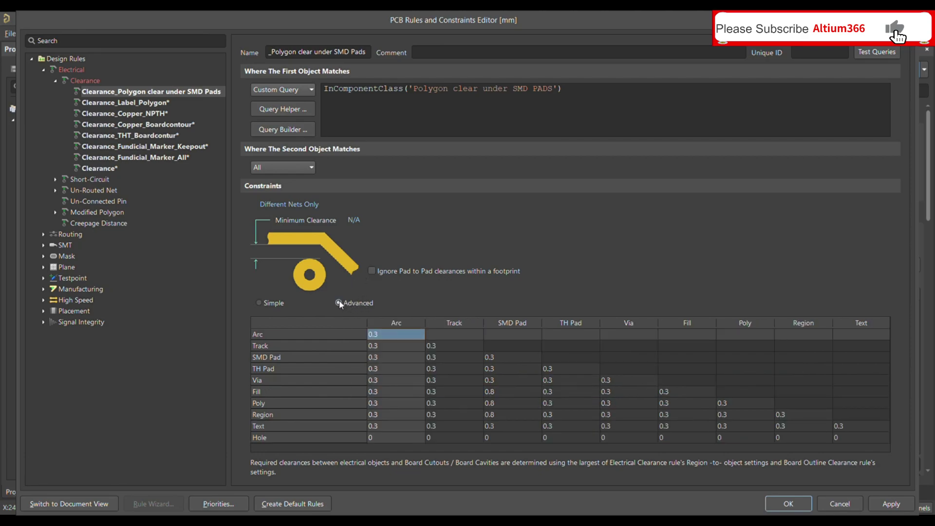
left_click(283, 393)
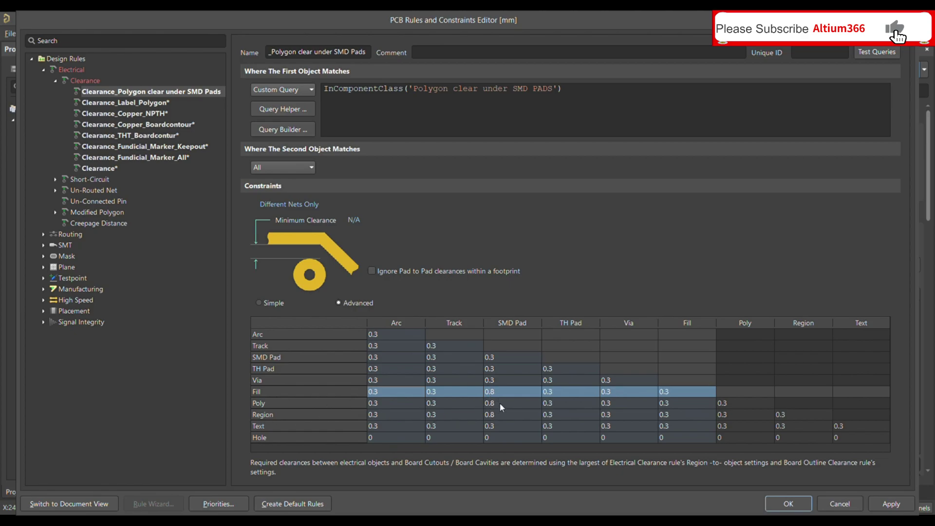
left_click(279, 303)
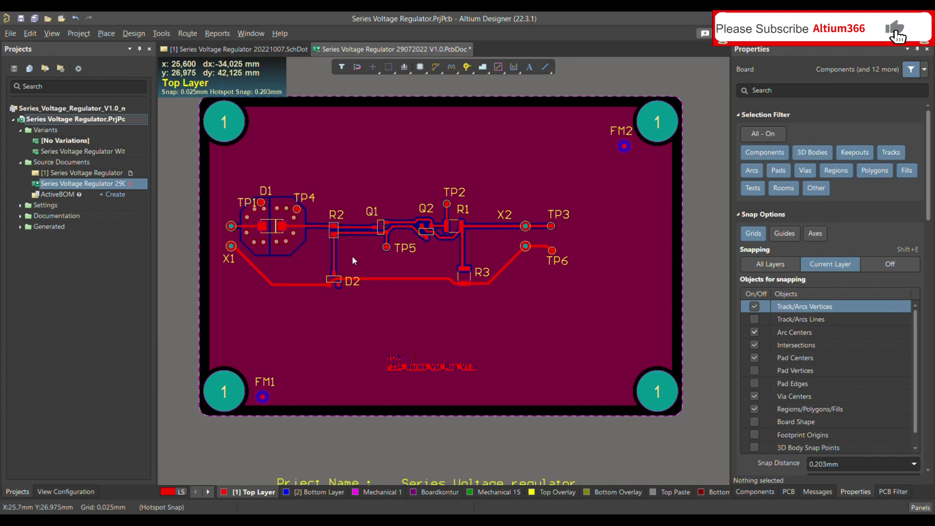
Step: Select the top-layer GND polygon pour and repour it
left_click(404, 318)
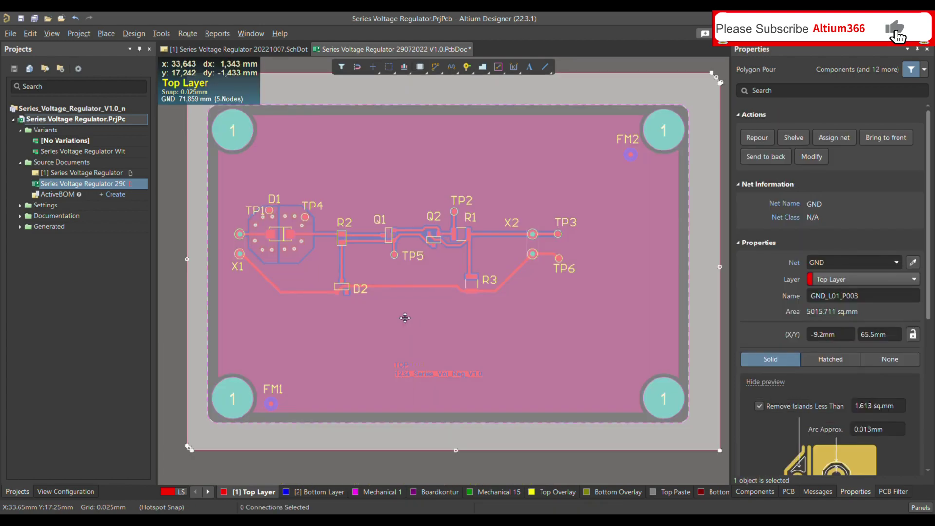
left_click(416, 317)
left_click(421, 323)
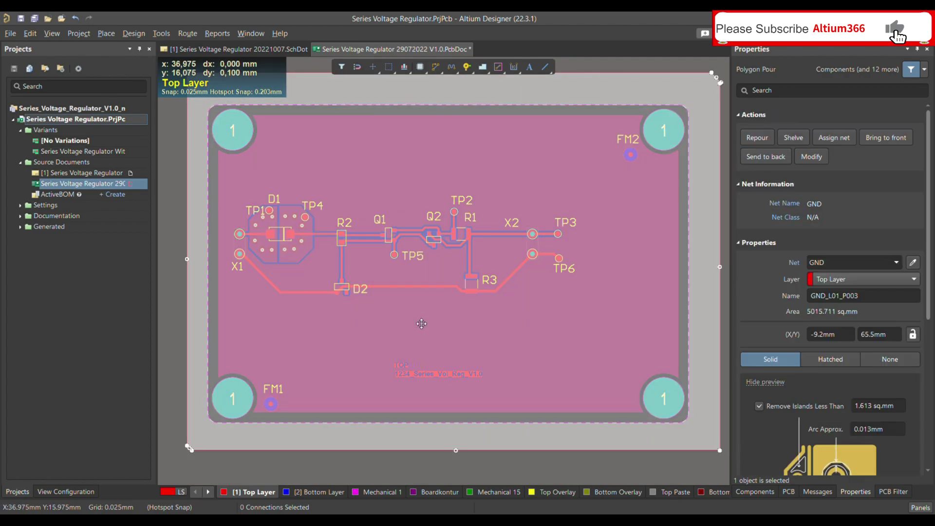
right_click(418, 320)
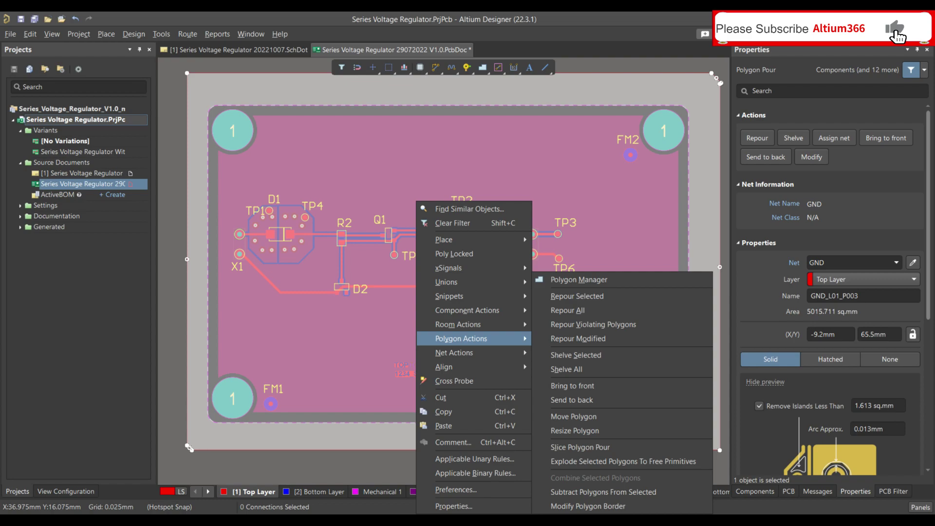
left_click(597, 311)
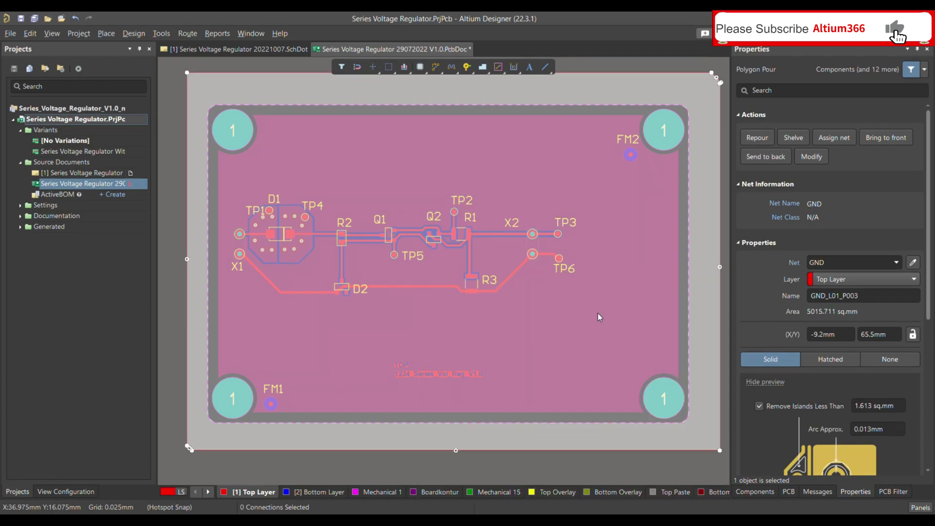
left_click(448, 332)
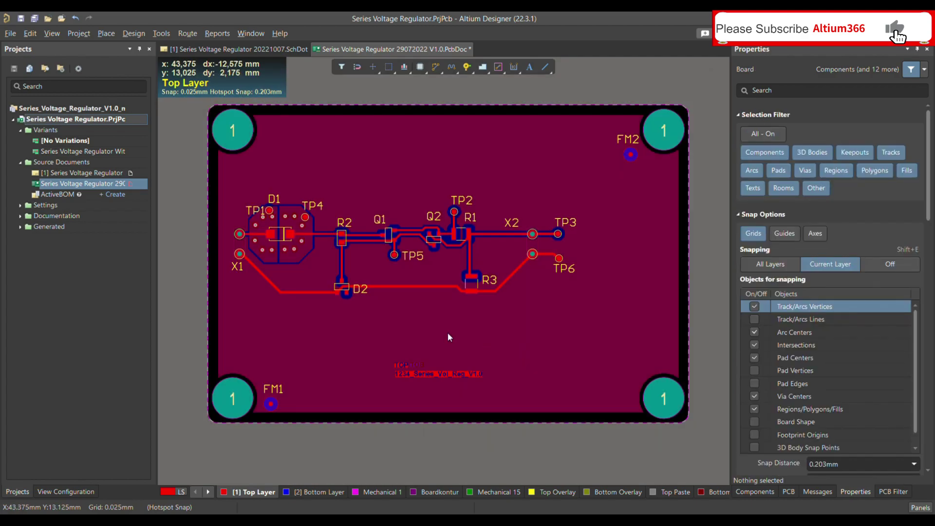
scroll(376, 244, "up", 3, "ctrl")
scroll(376, 243, "up", 1, "ctrl")
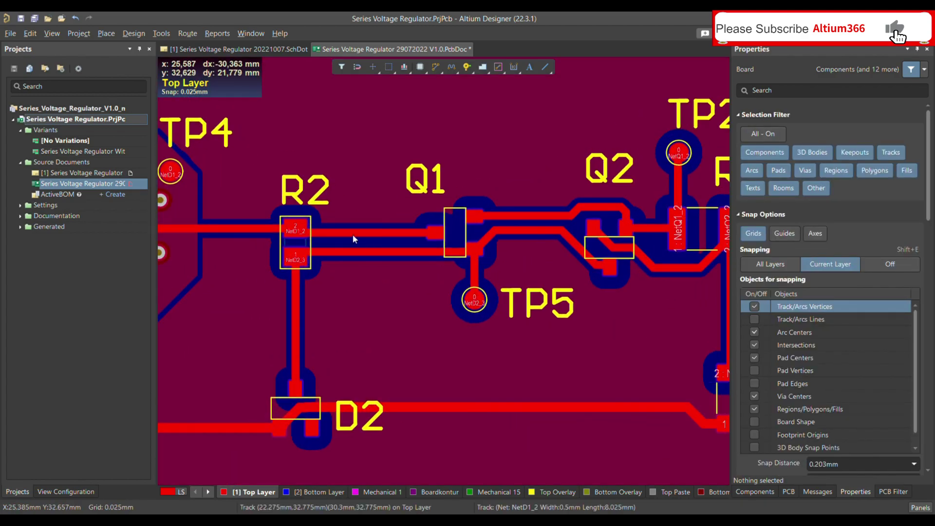
scroll(269, 229, "up", 2, "ctrl")
scroll(269, 229, "up", 1, "ctrl")
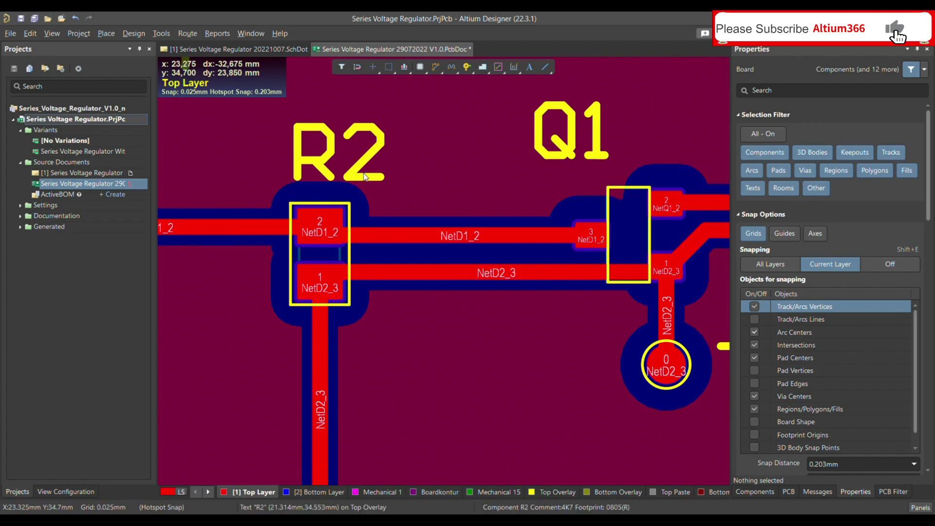
scroll(324, 201, "down", 2, "ctrl")
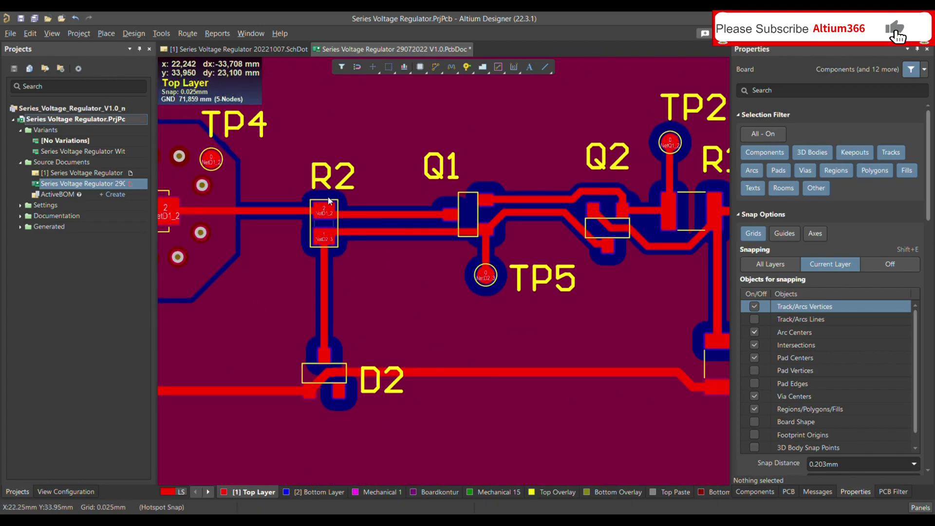
scroll(506, 212, "up", 2, "ctrl")
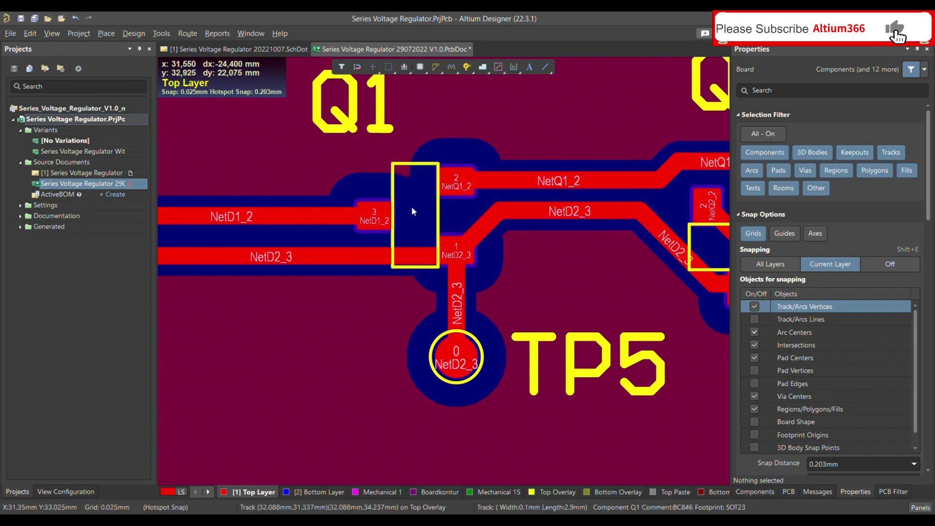
scroll(412, 212, "down", 4, "ctrl")
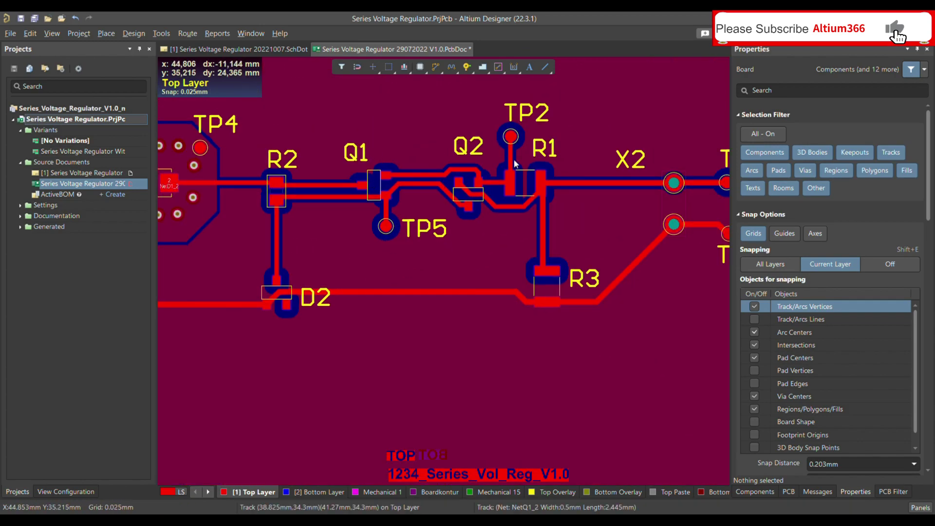
scroll(515, 164, "up", 3, "ctrl")
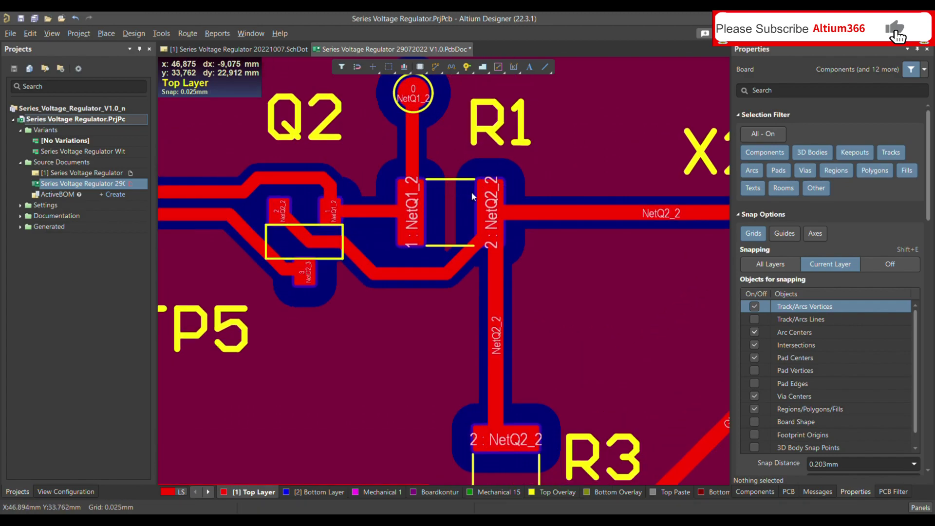
scroll(471, 192, "up", 3, "ctrl")
scroll(457, 217, "down", 3, "ctrl")
scroll(436, 214, "up", 1, "ctrl")
scroll(437, 218, "down", 1, "ctrl")
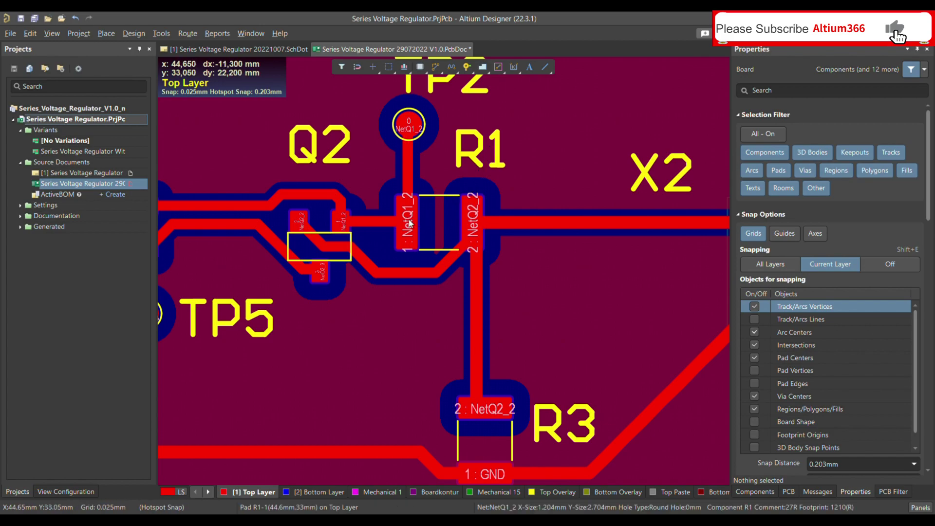
scroll(427, 222, "up", 2, "ctrl")
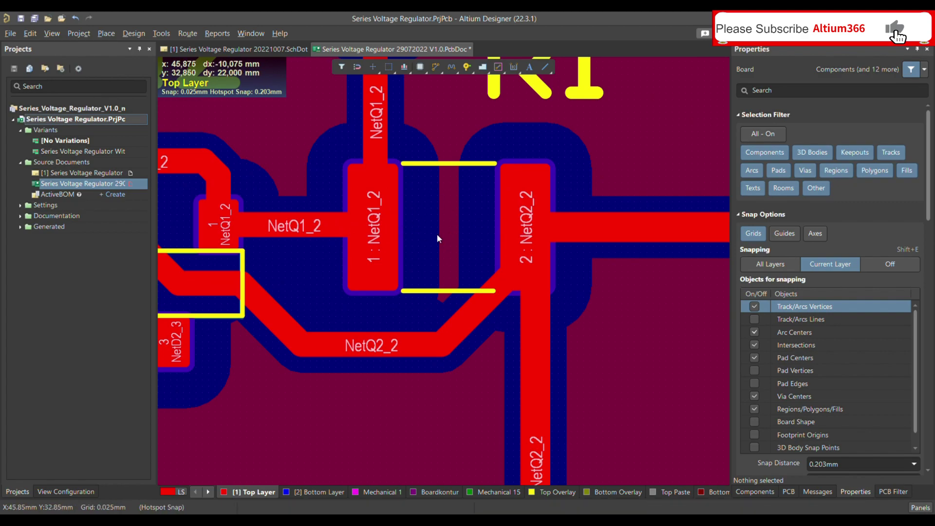
scroll(470, 230, "down", 2, "ctrl")
scroll(471, 233, "down", 3, "ctrl")
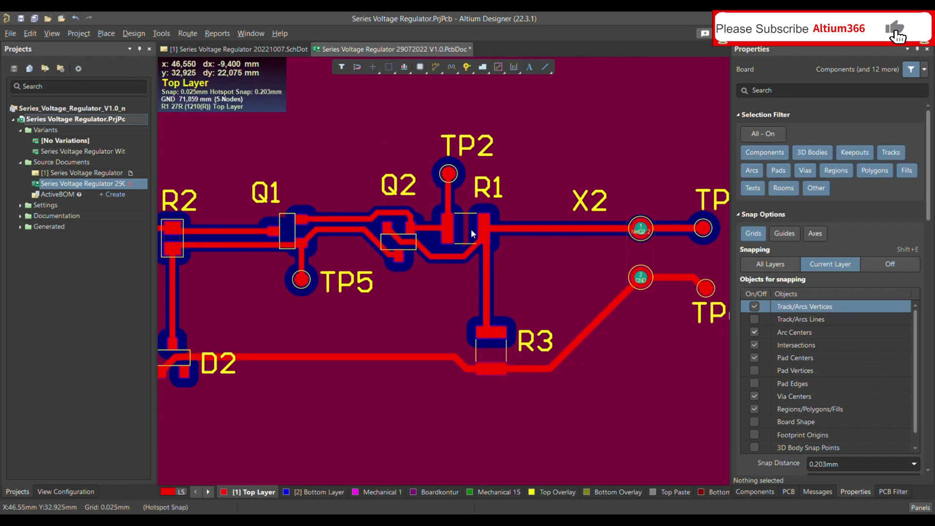
scroll(472, 228, "down", 2, "ctrl")
scroll(473, 227, "down", 2)
scroll(539, 248, "down", 3, "ctrl")
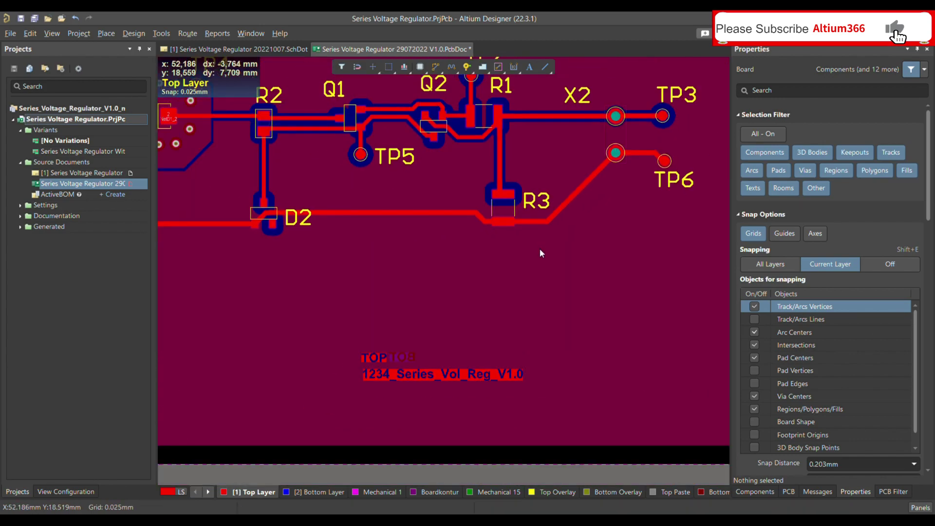
scroll(484, 191, "up", 2)
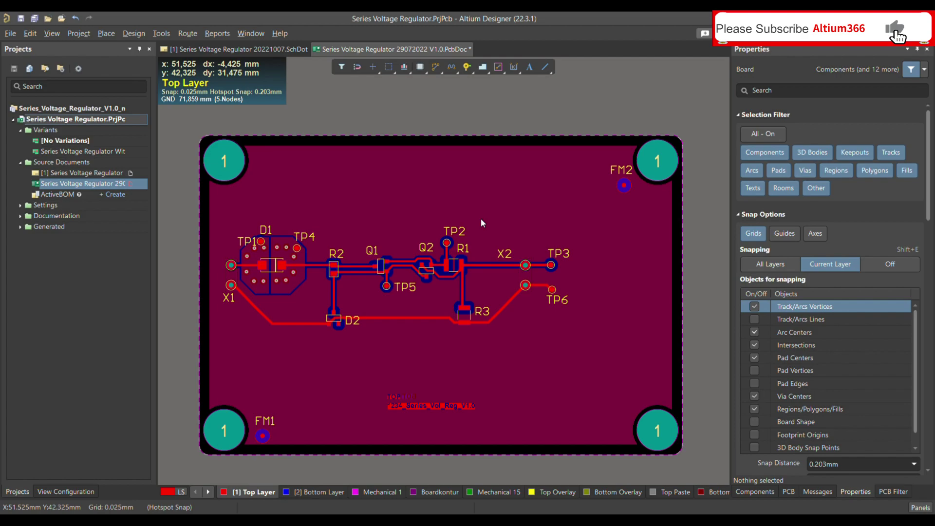
Step: Raise the rule's Copper-to-SMD Pad clearance to 1 mm and apply it
key("d")
key("r")
left_click(442, 383)
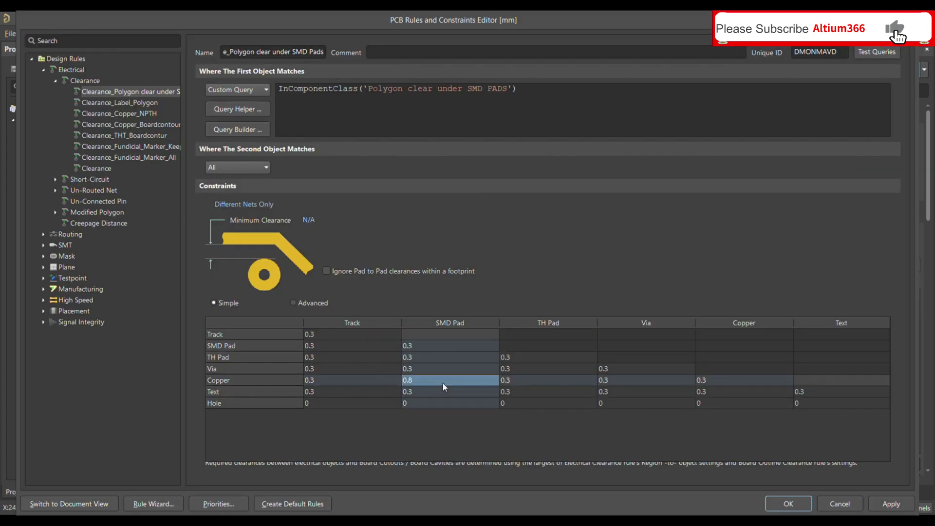
type("1")
key("Return")
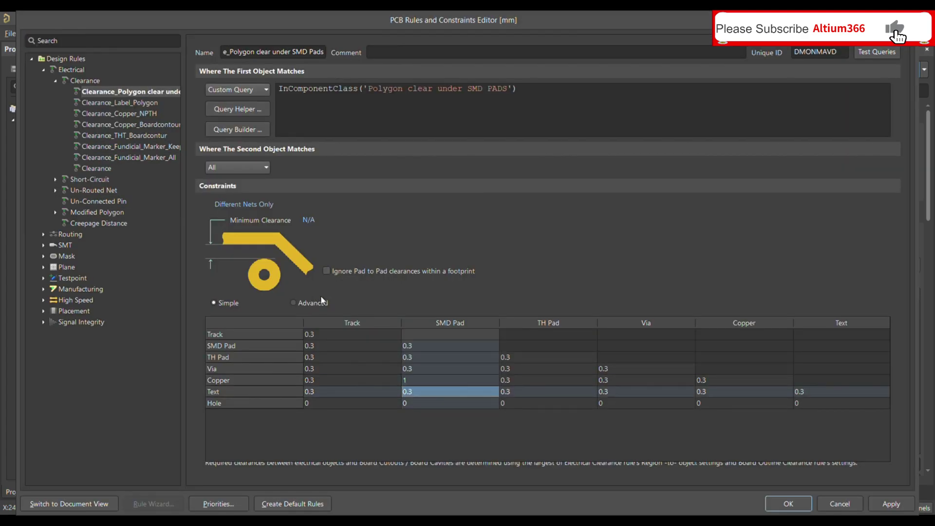
left_click(314, 300)
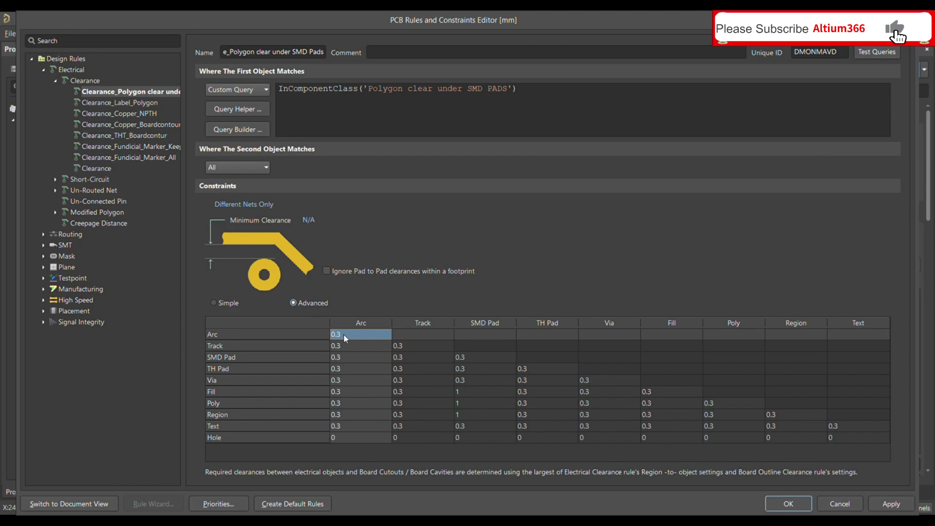
left_click(228, 304)
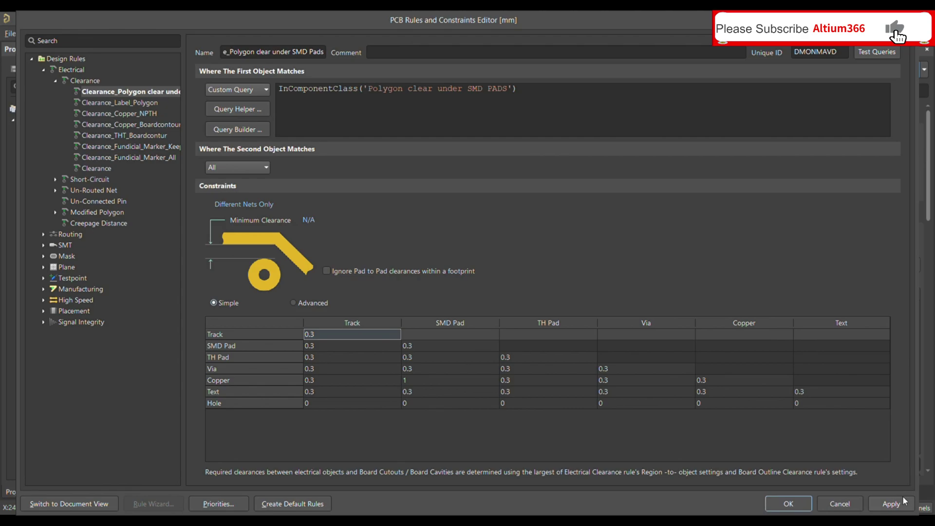
left_click(789, 503)
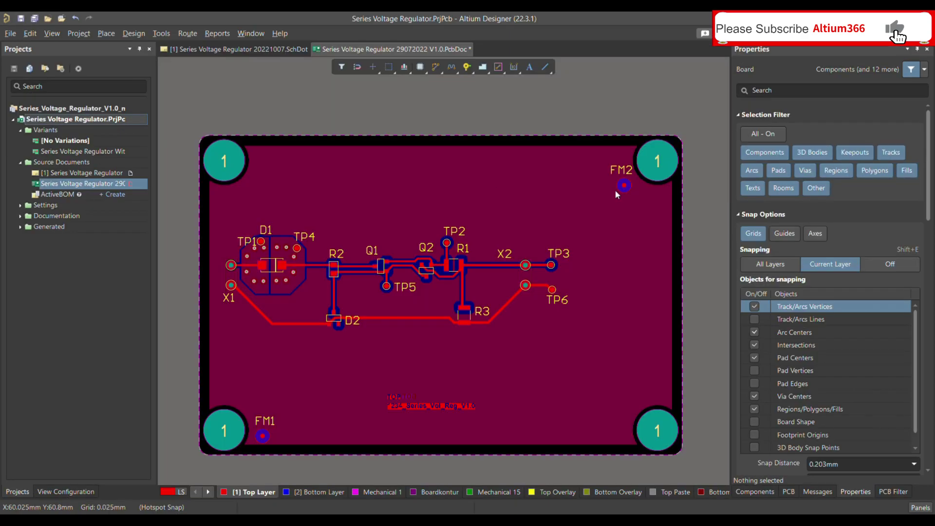
Step: Repour the GND polygon pour with the new clearance
right_click(417, 202)
mouse_move(467, 338)
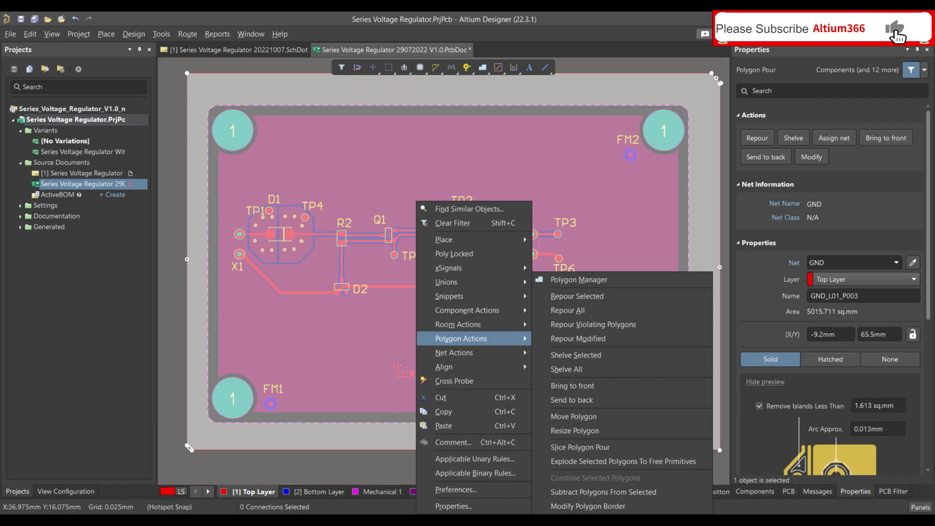
left_click(577, 296)
Step: Save the PCB document
scroll(370, 294, "up", 2, "ctrl")
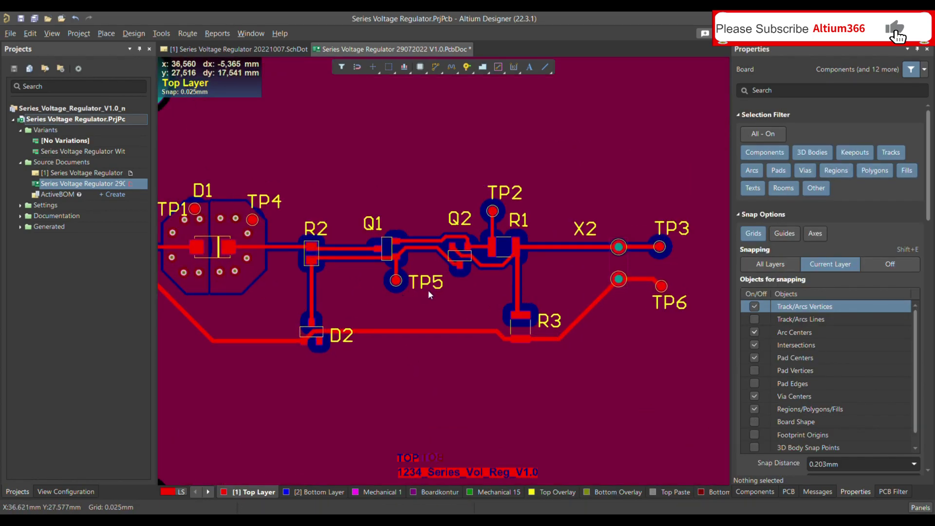
scroll(465, 264, "down", 1)
scroll(485, 207, "up", 3, "ctrl")
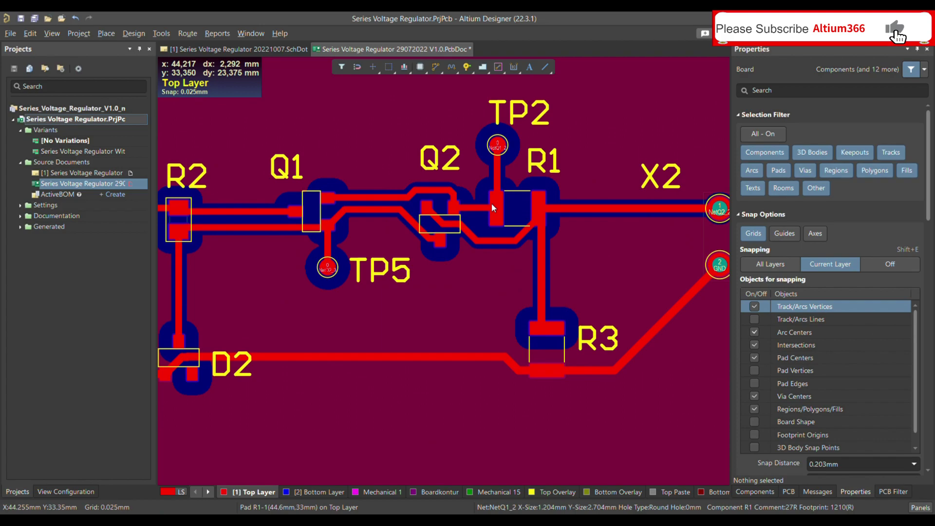
scroll(491, 203, "up", 1, "ctrl")
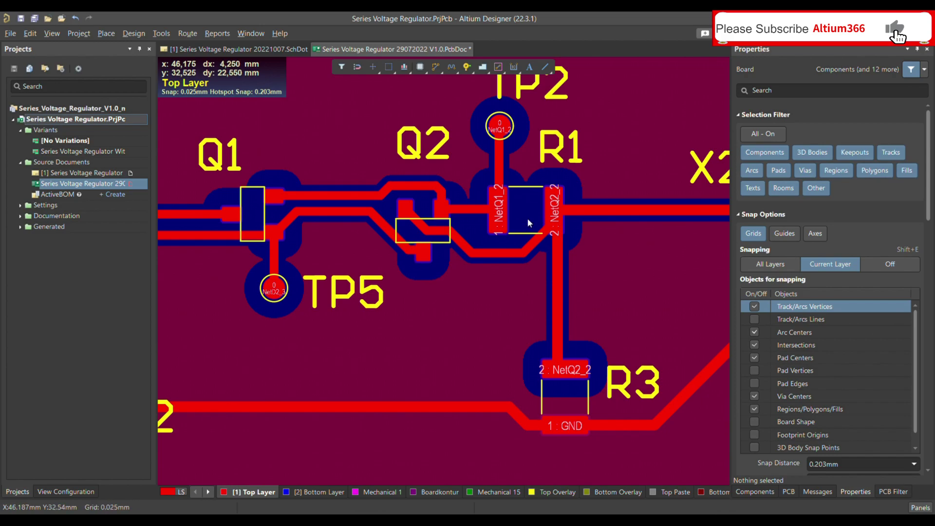
scroll(528, 220, "down", 1, "ctrl")
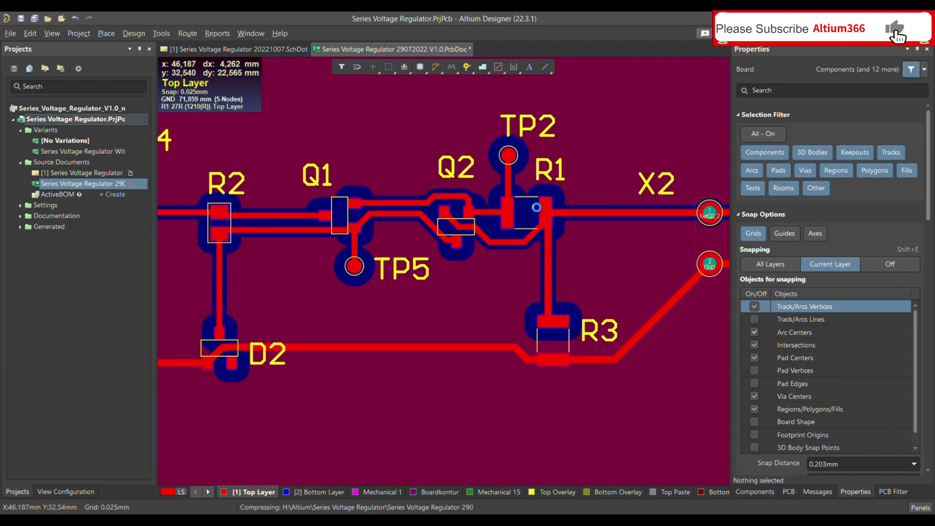
key("ctrl+s")
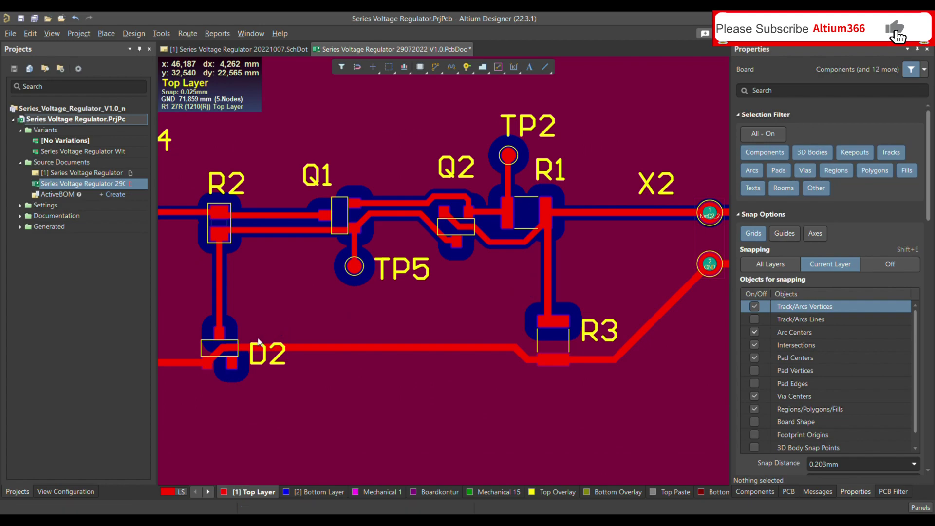
Step: Zoom around the D2 and R3 pads to inspect clearances, then fit the board
scroll(262, 333, "down", 1, "ctrl")
scroll(217, 358, "up", 5, "ctrl")
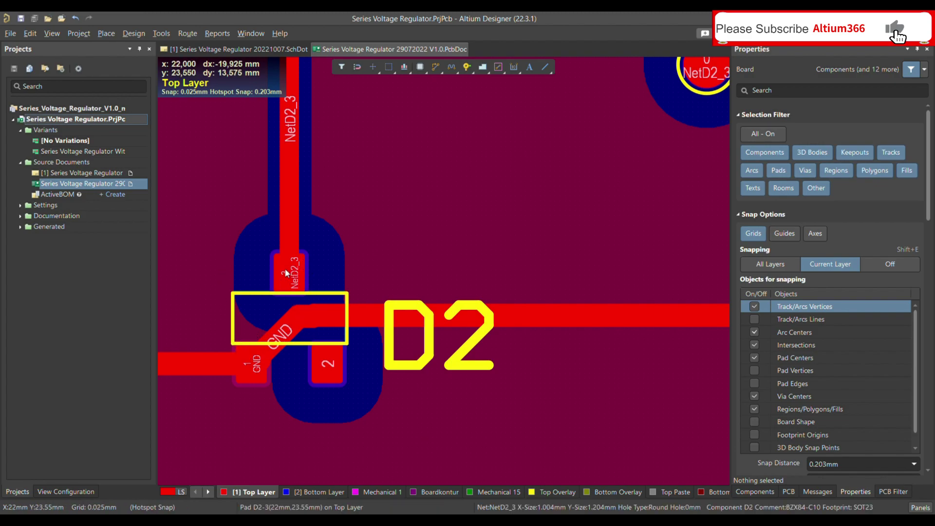
scroll(535, 352, "down", 3, "ctrl")
scroll(534, 343, "up", 3, "ctrl")
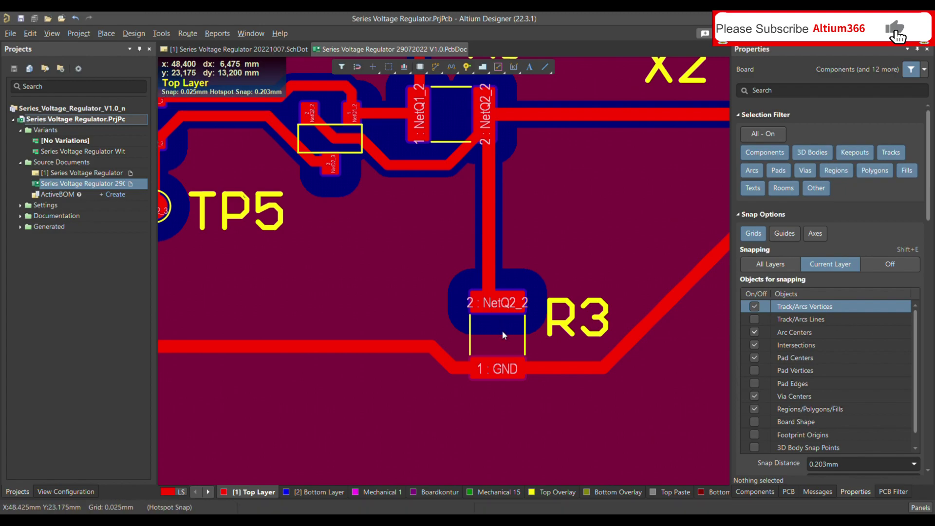
key("ctrl+Page_Down")
scroll(501, 331, "up", 2, "ctrl")
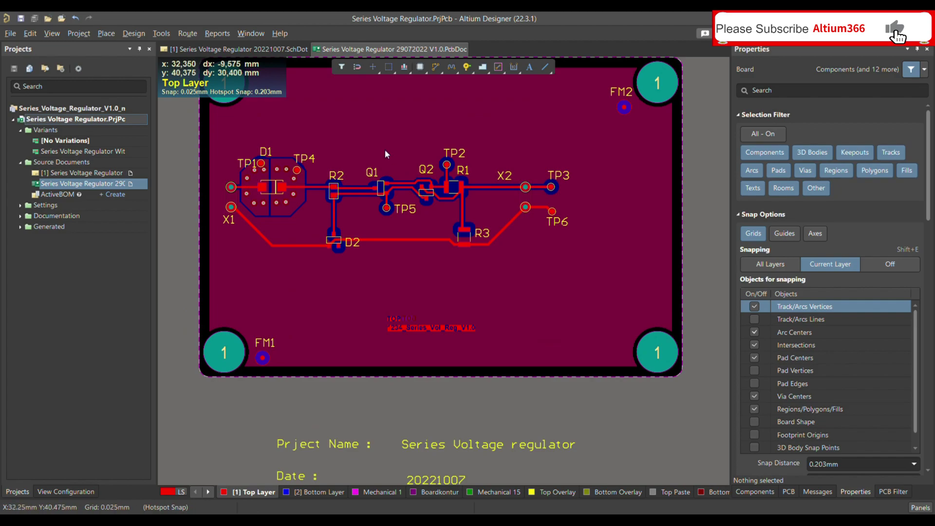
Step: Reopen the rules editor on the Clearance_Polygon clear under SMD Pads rule
scroll(487, 205, "up", 1)
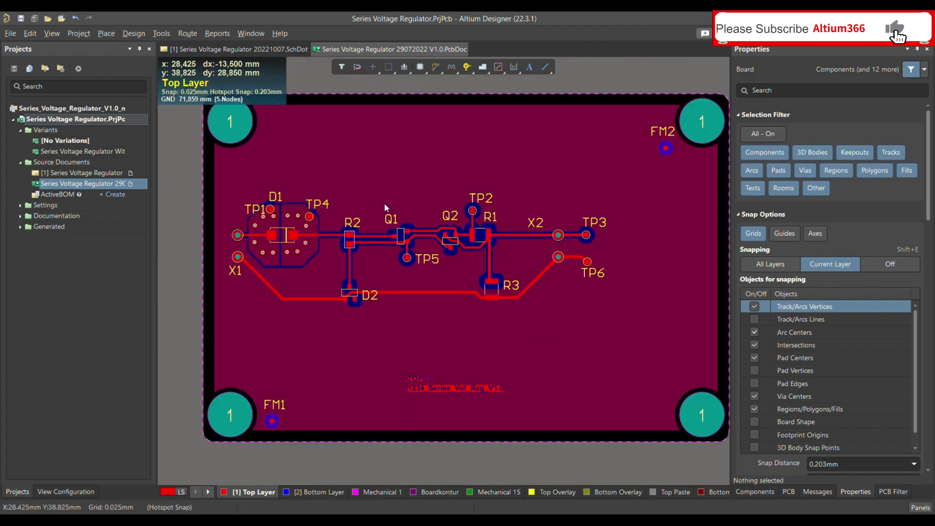
scroll(384, 207, "down", 1, "ctrl")
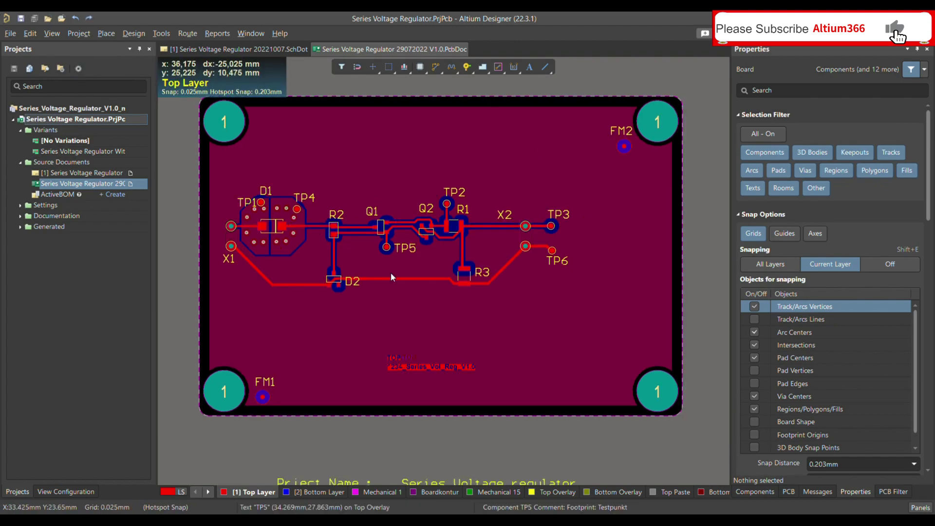
scroll(370, 188, "up", 1, "ctrl")
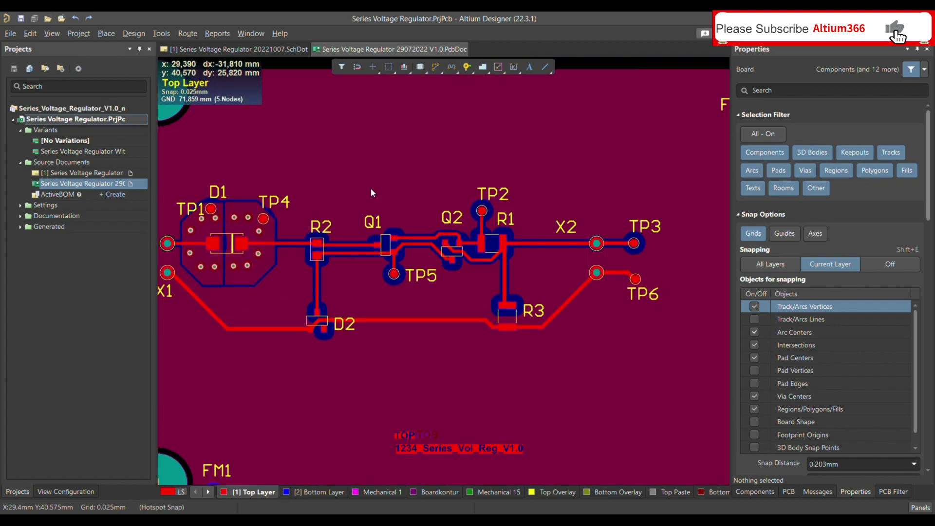
scroll(370, 187, "down", 1, "ctrl")
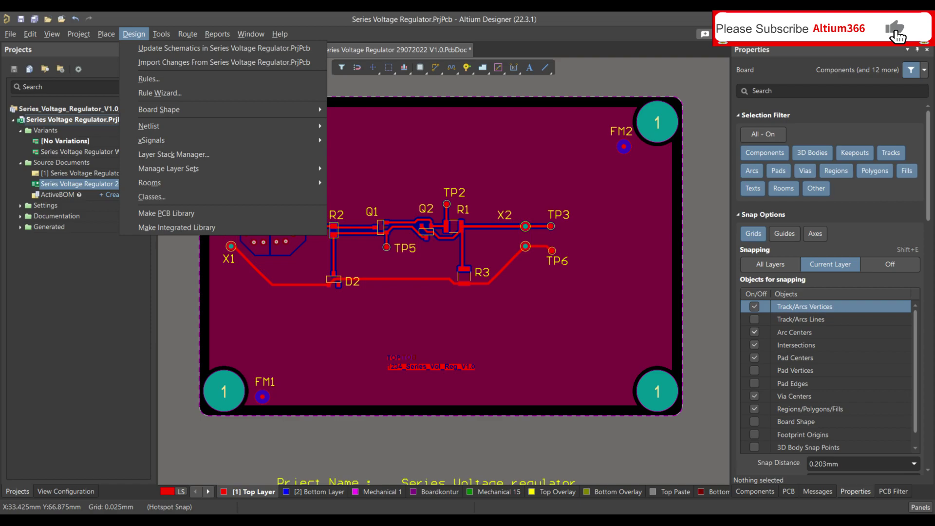
key("r")
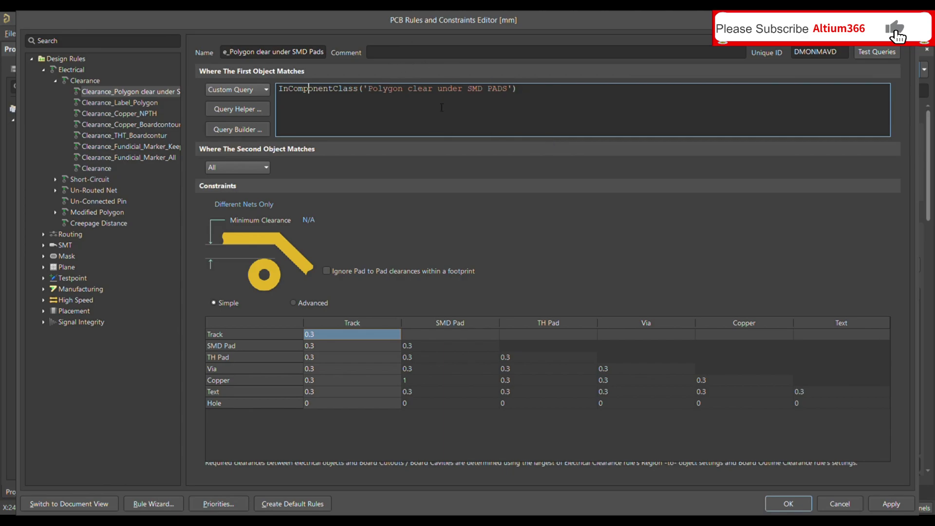
Step: Change the SMD-pad clearance rule's scope query to InComponent('R3') and apply it
left_click(543, 93)
key("BackSpace")
key("BackSpace")
key("BackSpace")
key("BackSpace")
key("BackSpace")
key("BackSpace")
key("BackSpace")
key("BackSpace")
key("BackSpace")
key("BackSpace")
key("BackSpace")
key("BackSpace")
key("BackSpace")
key("BackSpace")
key("BackSpace")
key("BackSpace")
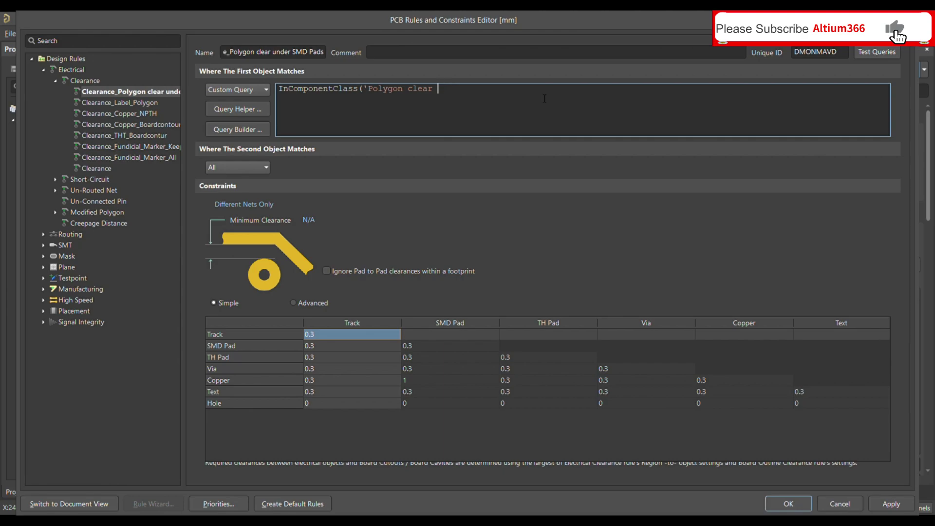
key("BackSpace")
key("BackSpace")
key("BackSpace")
key("BackSpace")
key("BackSpace")
key("BackSpace")
key("BackSpace")
key("BackSpace")
key("BackSpace")
type("(")
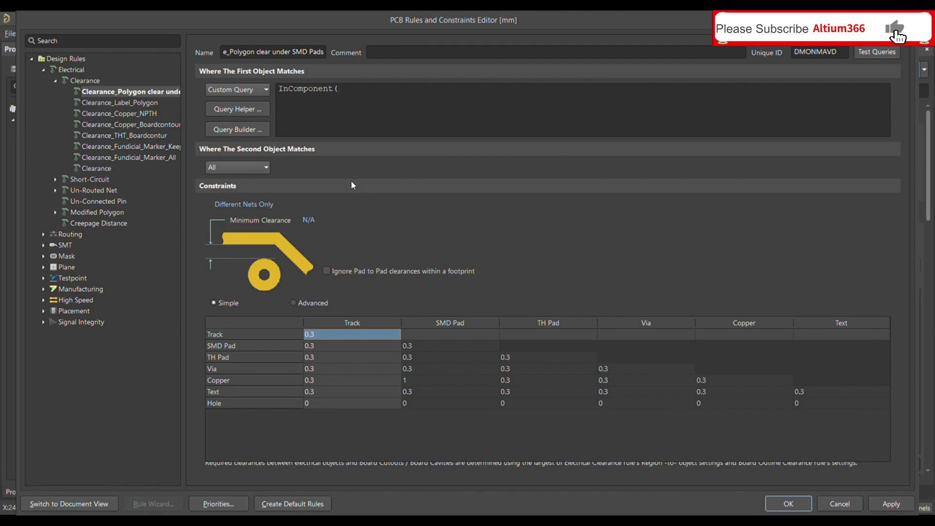
type("'R3')")
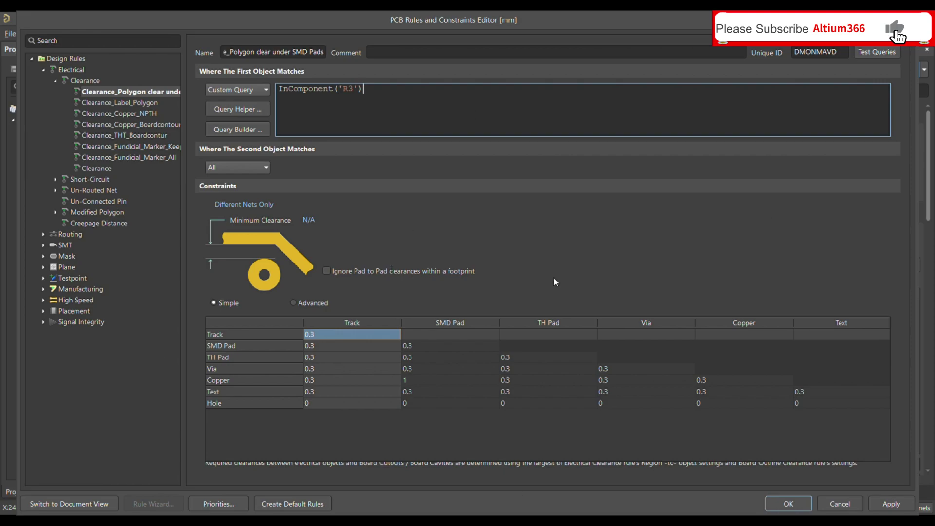
left_click(890, 505)
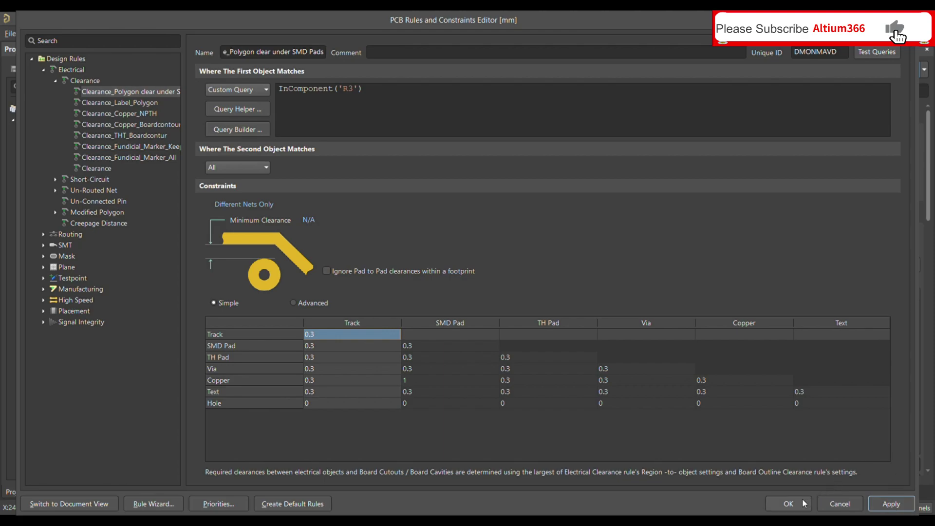
left_click(788, 503)
Step: Repour the selected GND polygon under the updated R3 clearance rule
left_click(438, 360)
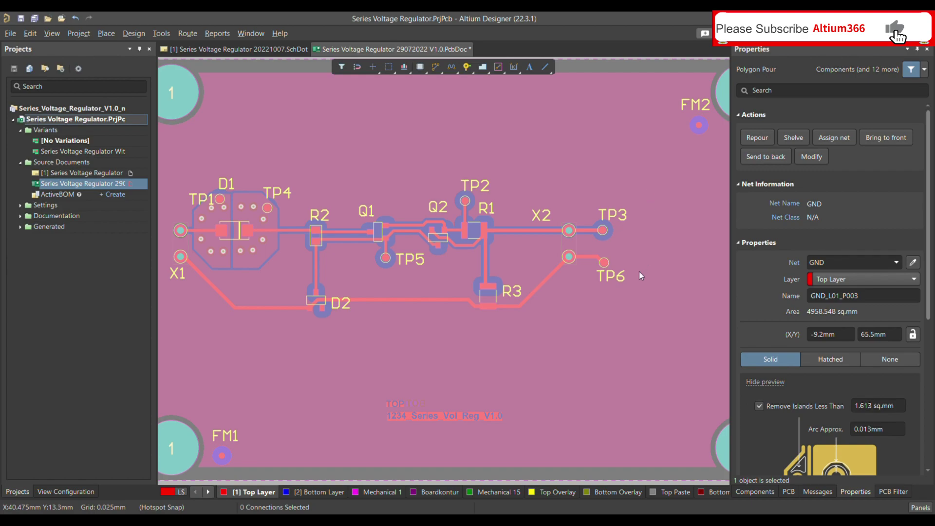
scroll(415, 247, "down", 1, "ctrl")
right_click(415, 247)
mouse_move(460, 339)
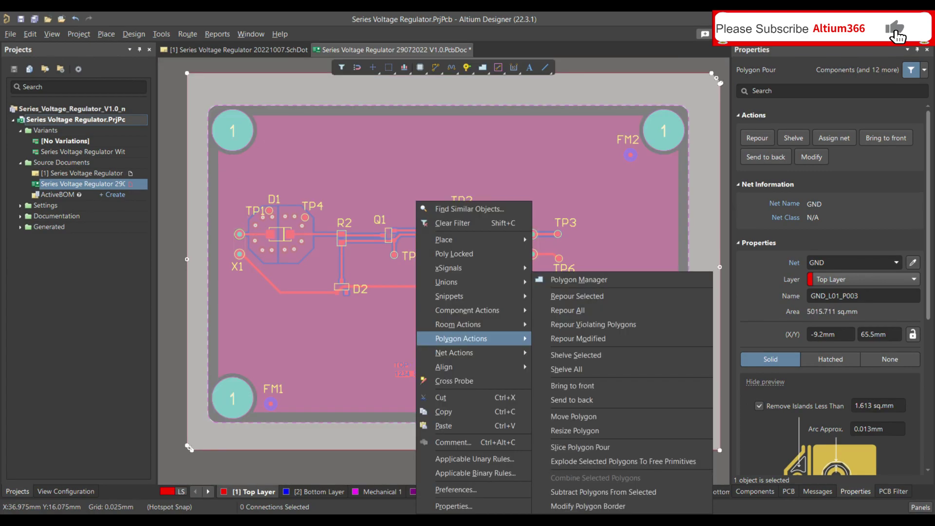
key("Escape")
scroll(418, 248, "up", 1, "ctrl")
key("Escape")
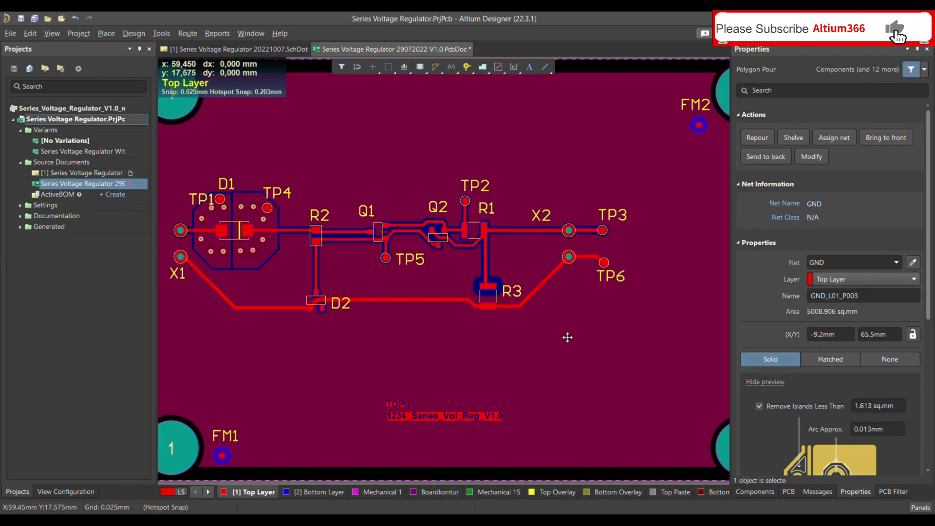
scroll(386, 255, "up", 3, "ctrl")
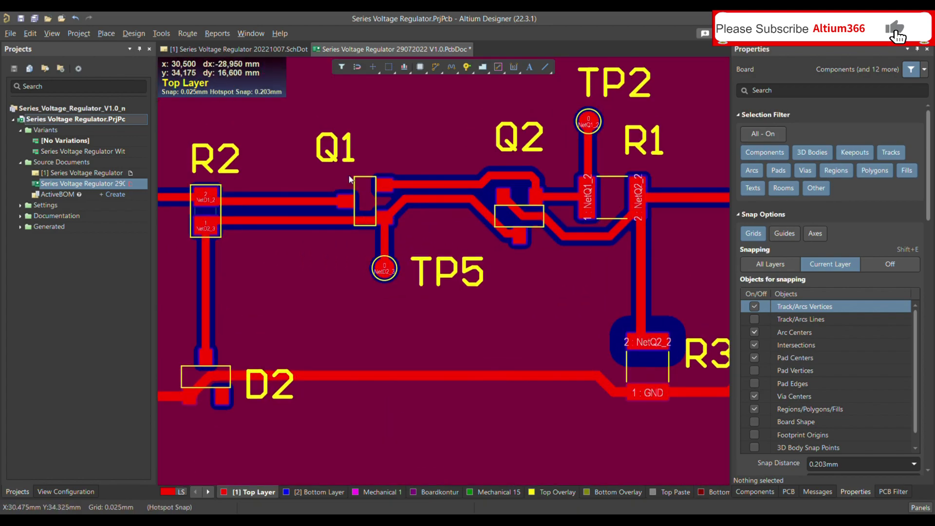
Step: Check the wider pour clearance around R3's pads, fit the whole board in view, and save the PCB
scroll(363, 204, "down", 2, "ctrl")
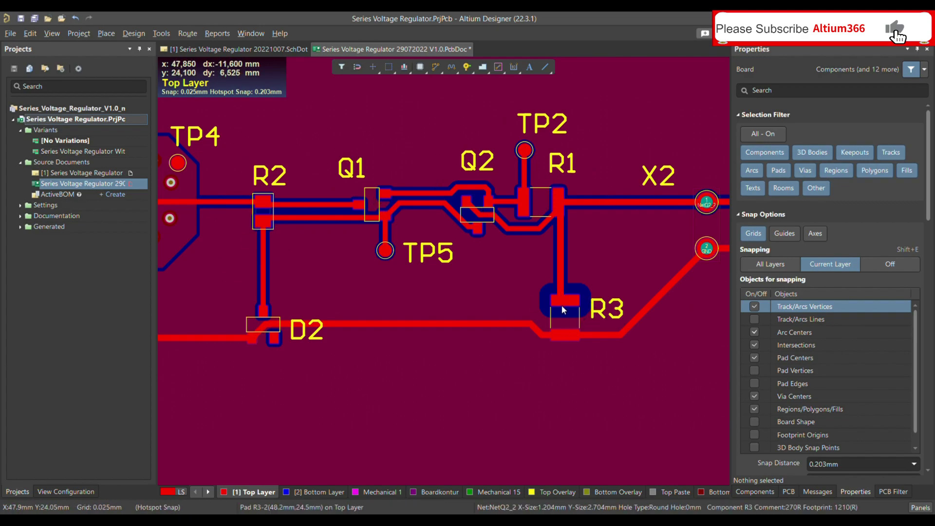
scroll(568, 319, "up", 3, "ctrl")
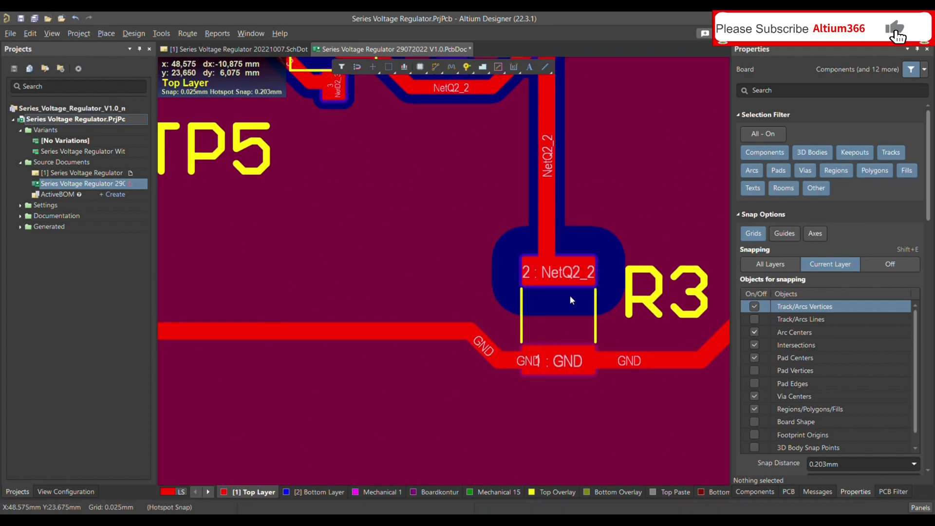
key("ctrl+Page_Down")
scroll(324, 147, "up", 1)
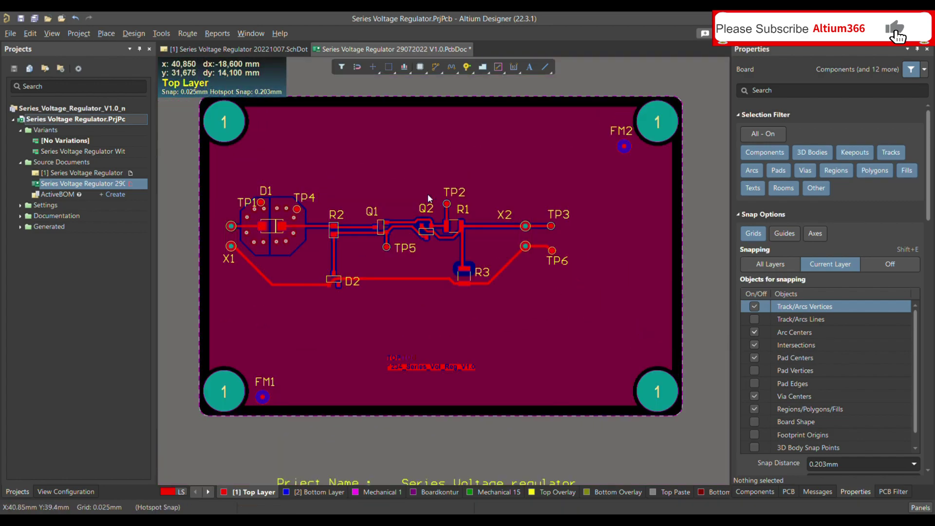
scroll(316, 171, "up", 1, "ctrl")
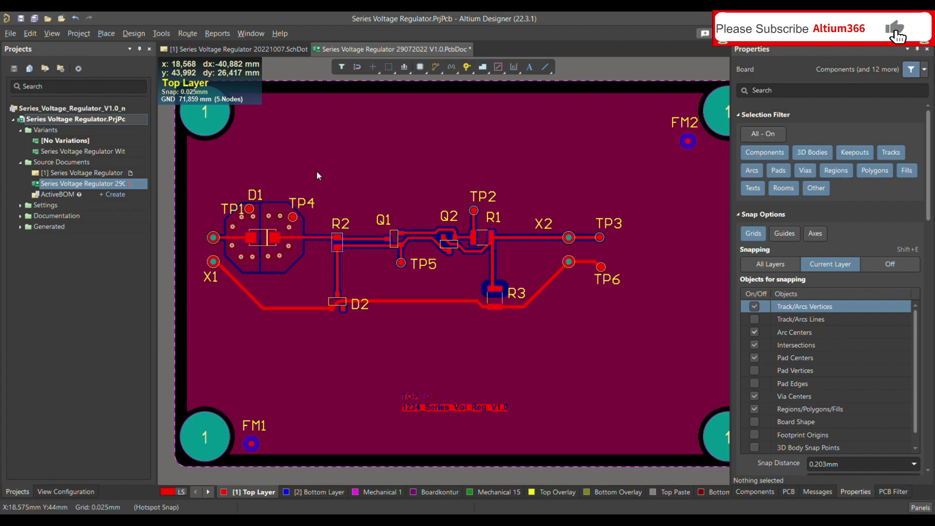
key("ctrl+Page_Down")
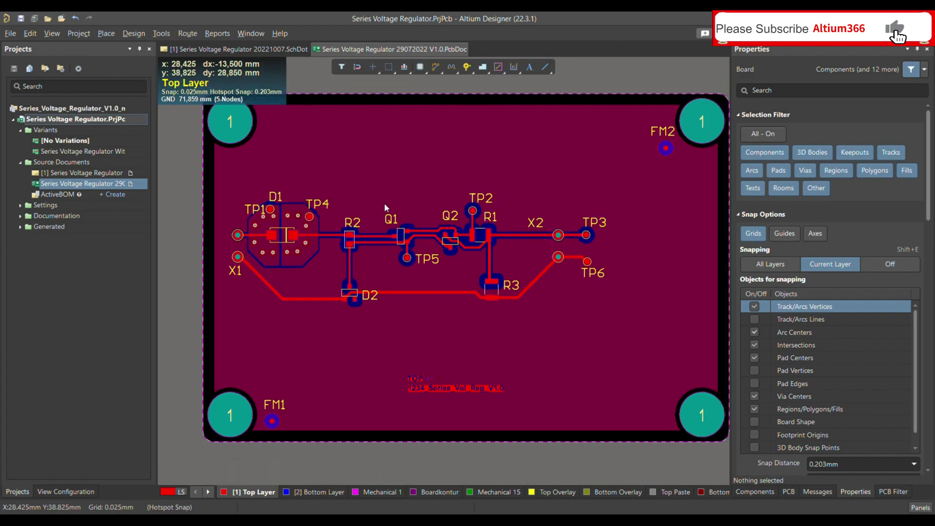